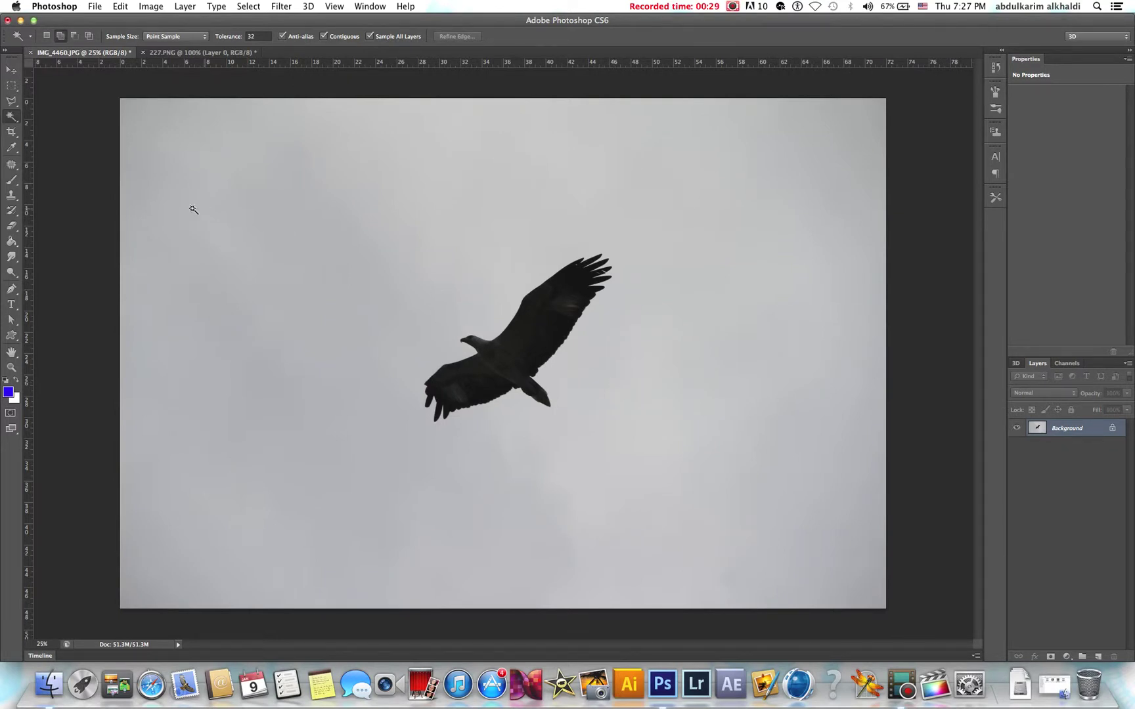
click(10, 102)
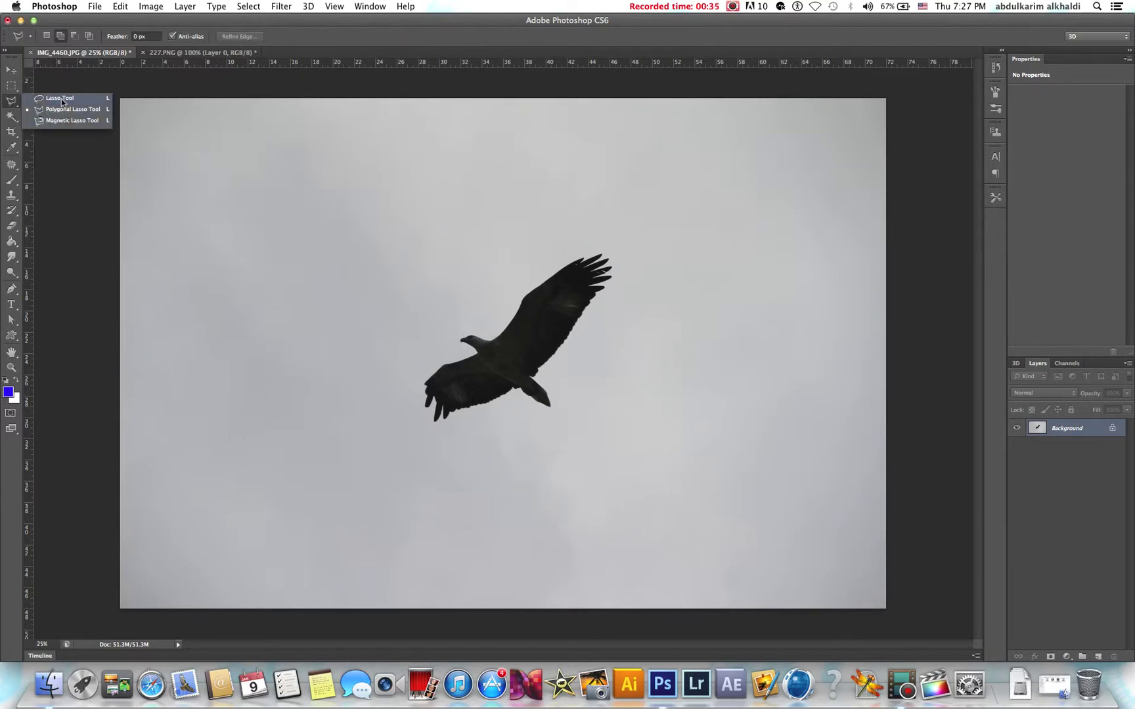
click(11, 118)
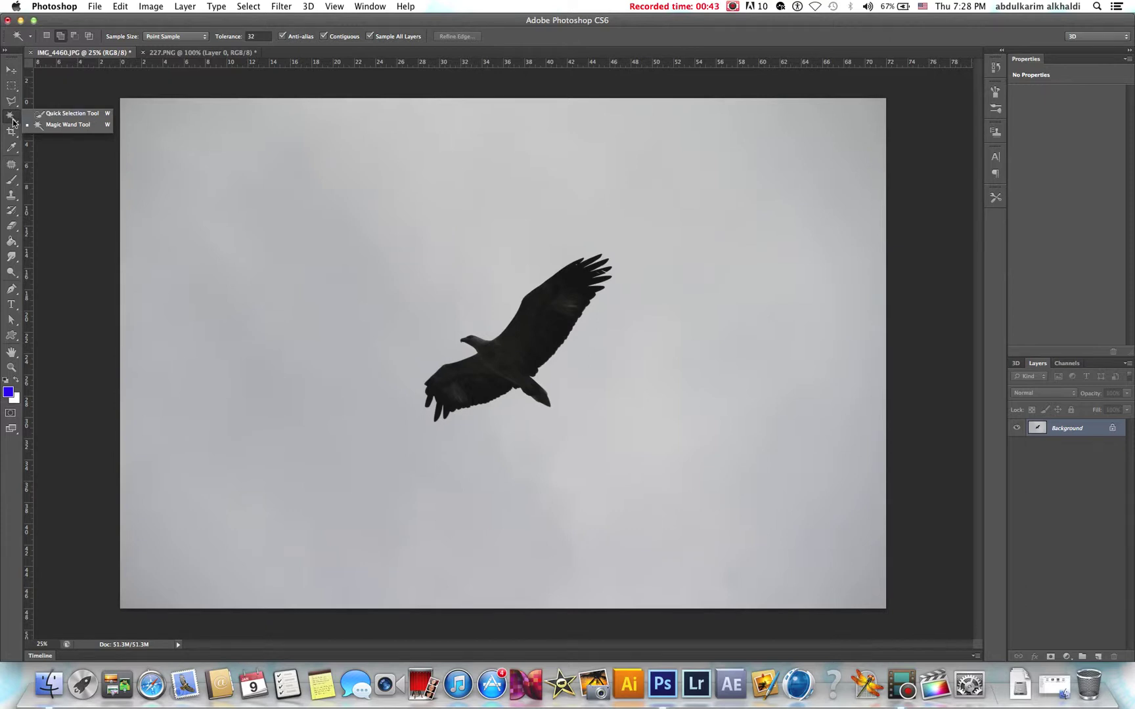
click(70, 127)
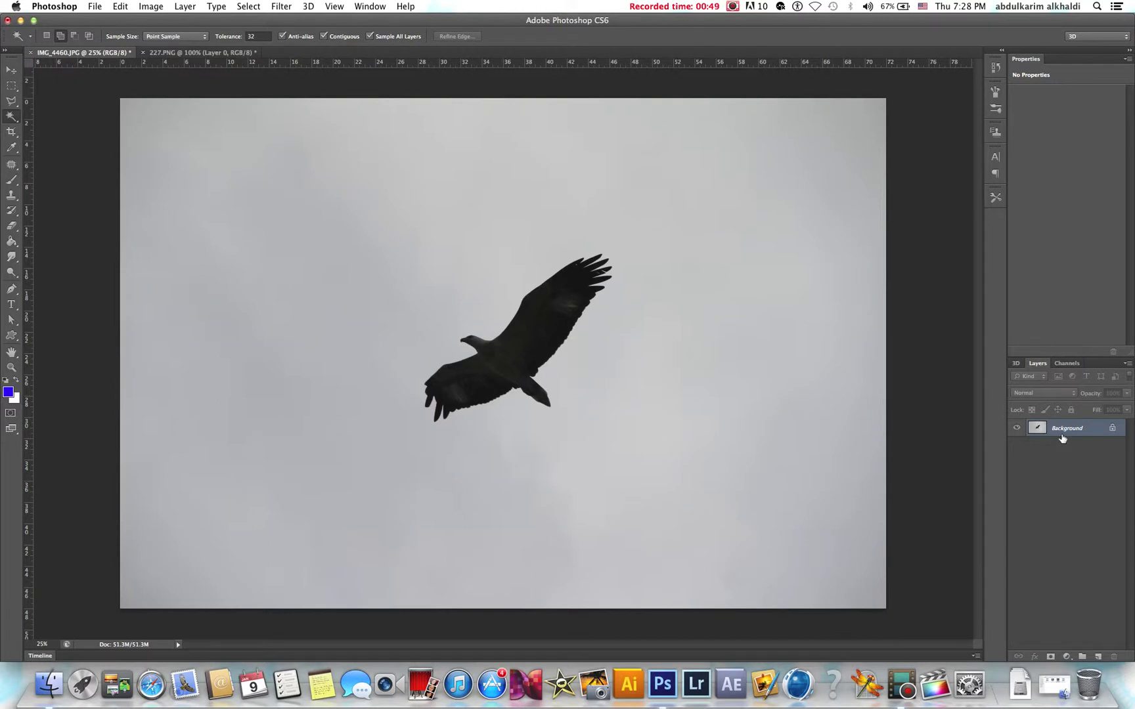
- Duplicate the Background layer of the bird photo and hide both the copy and the original
key(super+j)
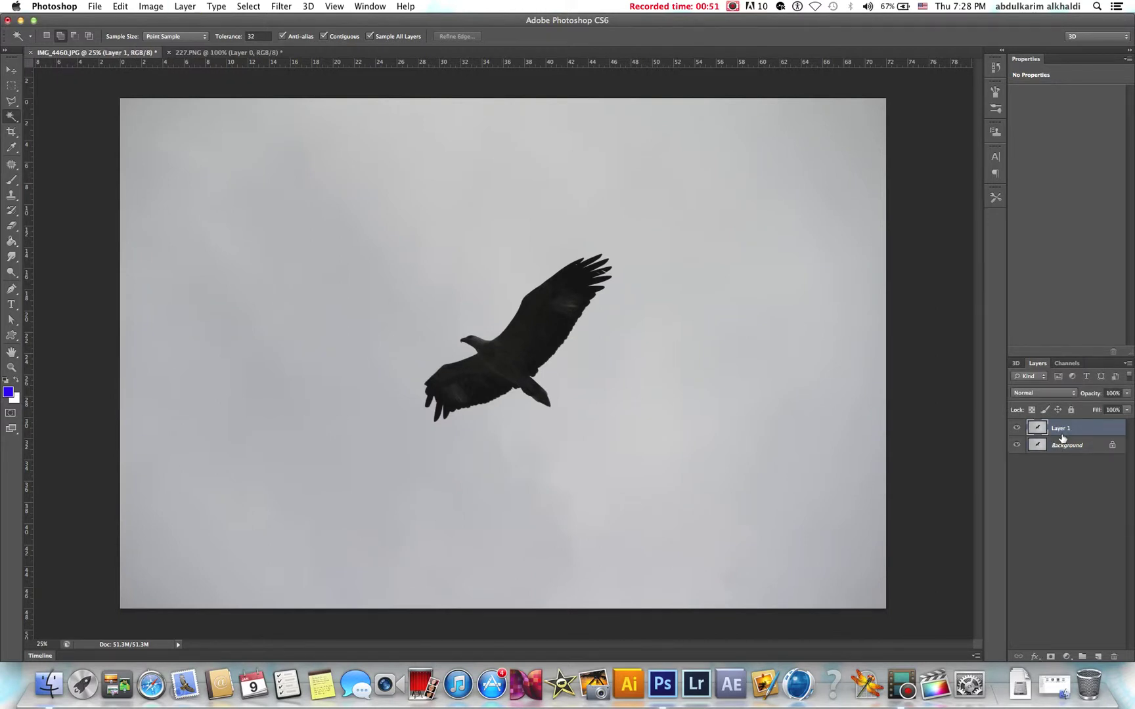
click(1016, 446)
click(1017, 429)
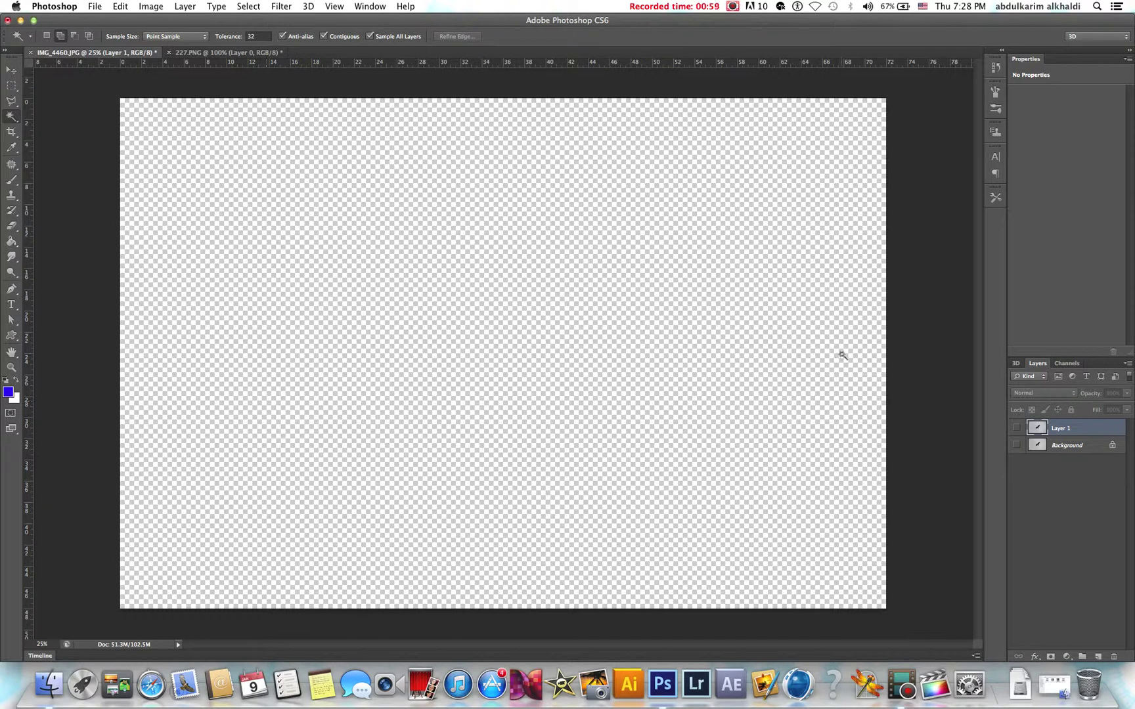
- Add a new layer directly above Background and fill it with a lighter blue using the Paint Bucket
click(1067, 445)
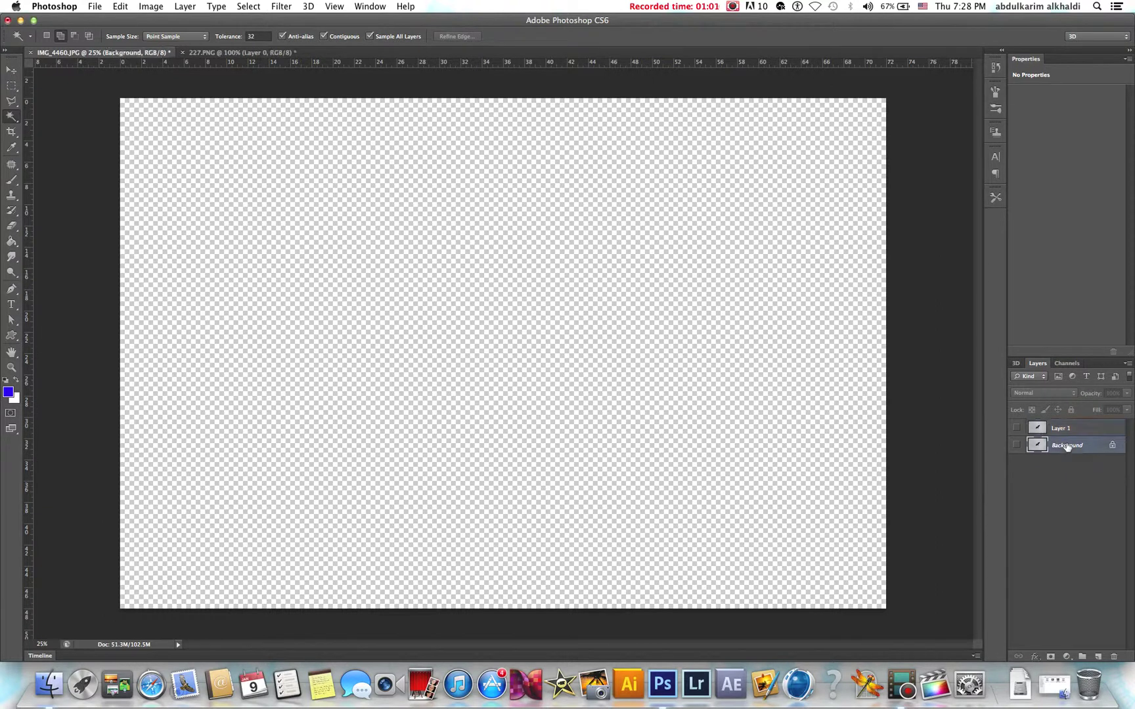
click(1098, 657)
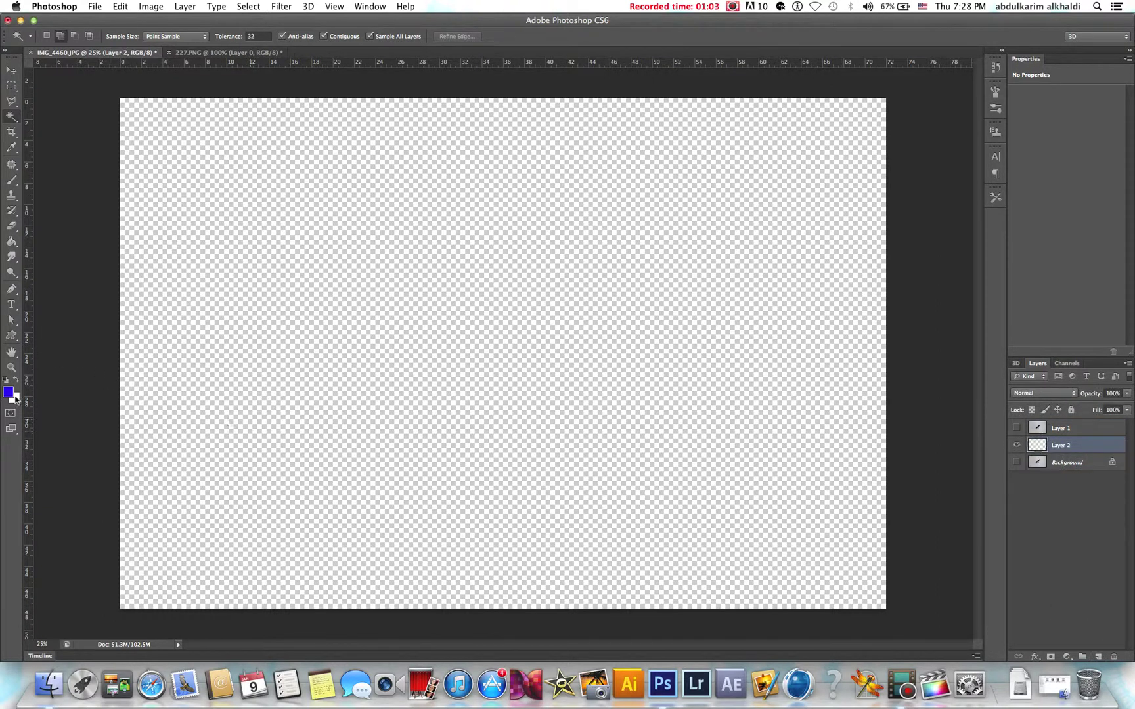
click(8, 393)
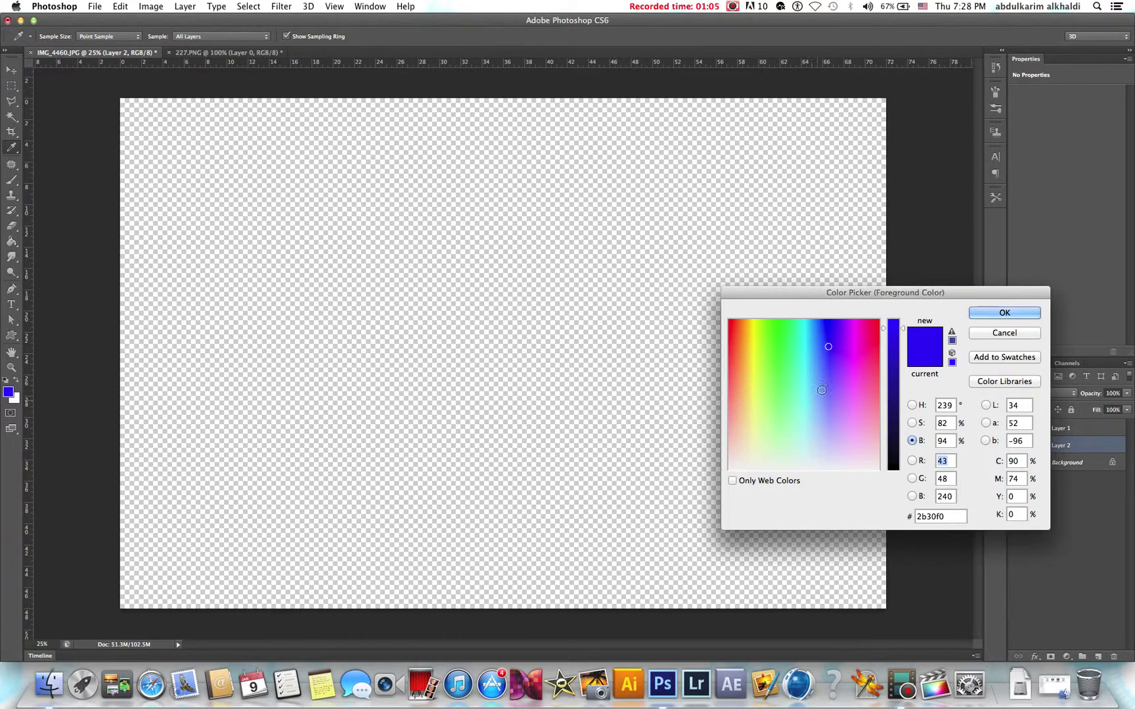
click(1004, 312)
key(w)
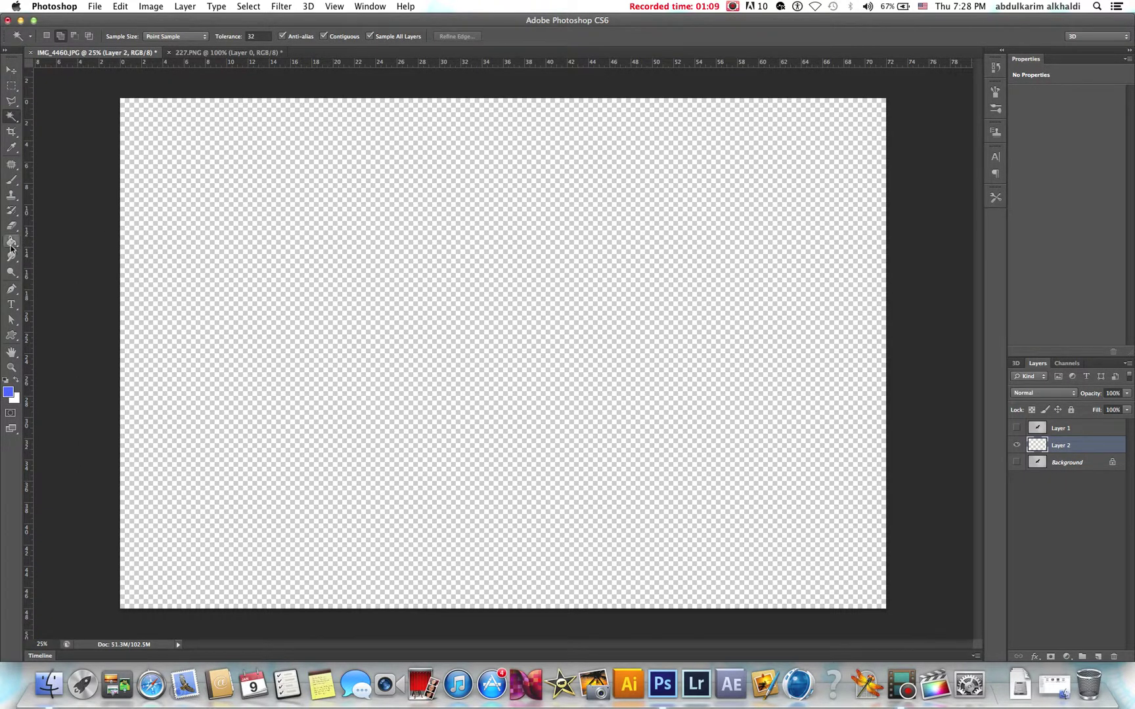
click(12, 241)
click(319, 282)
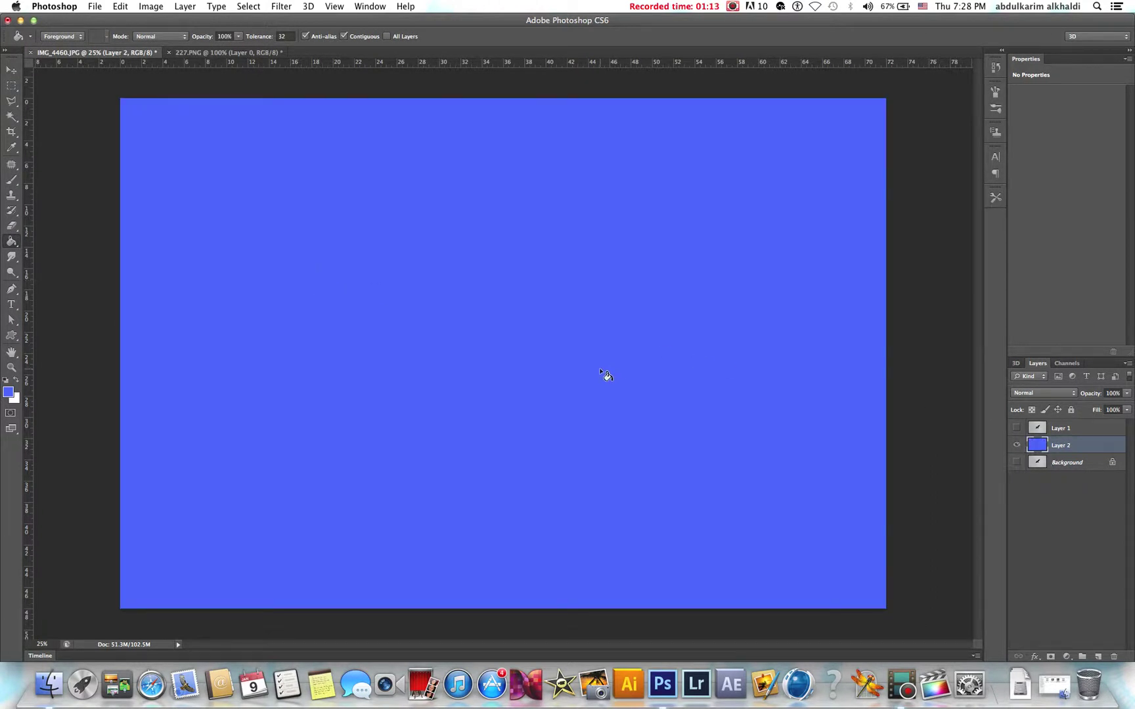
click(10, 73)
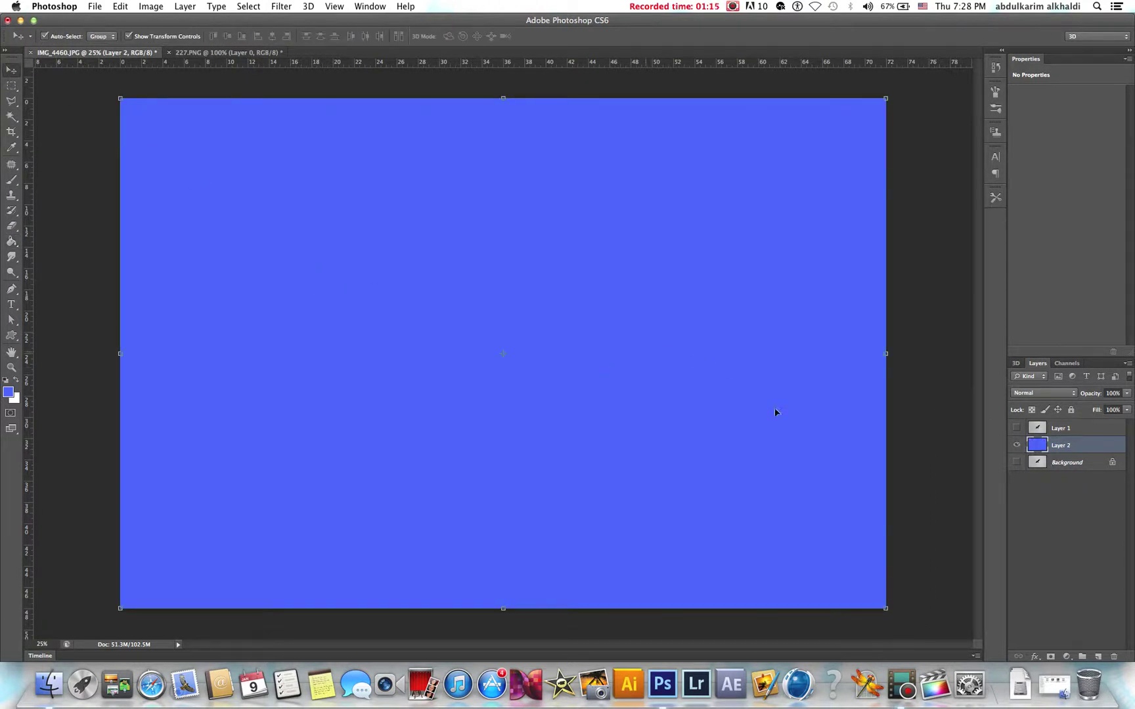
- Show Layer 1 and apply Levels to it with the black input level at 92, turning the bird into a black silhouette
click(1016, 428)
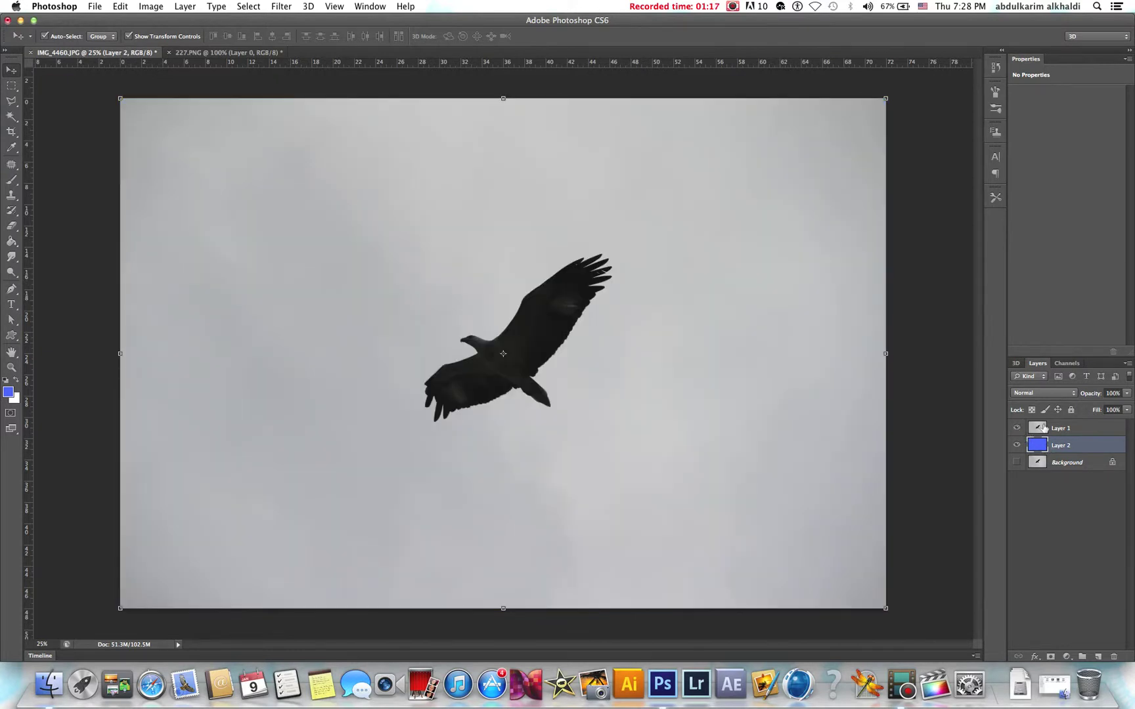
click(1054, 428)
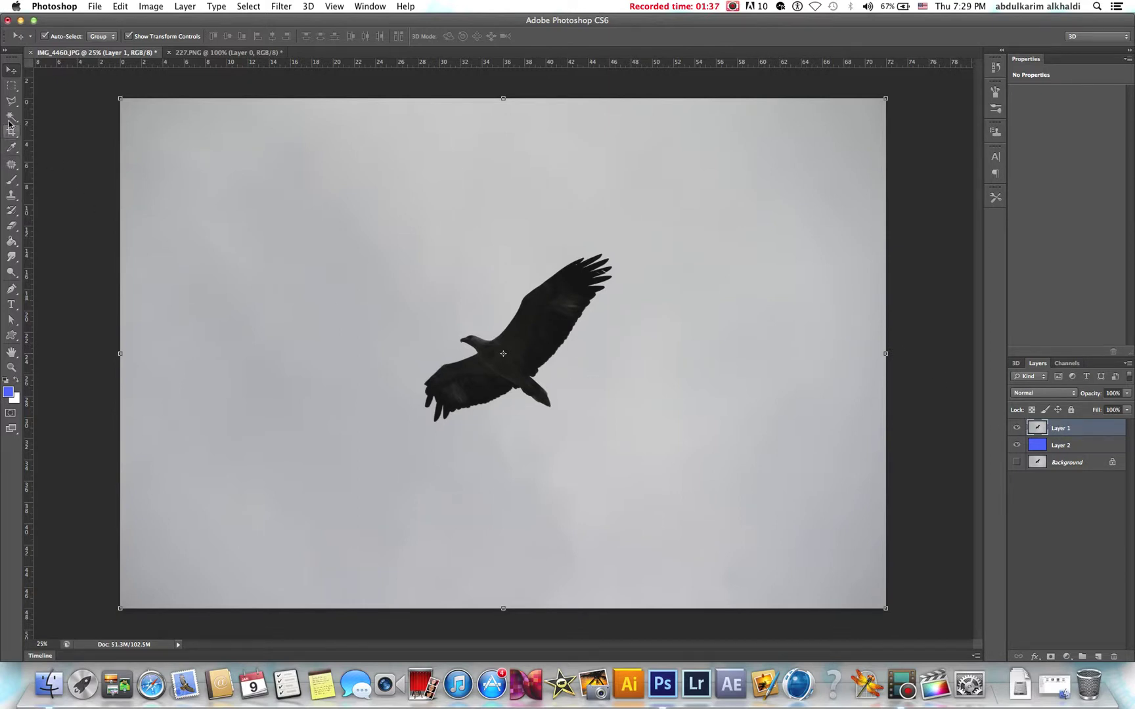
click(153, 8)
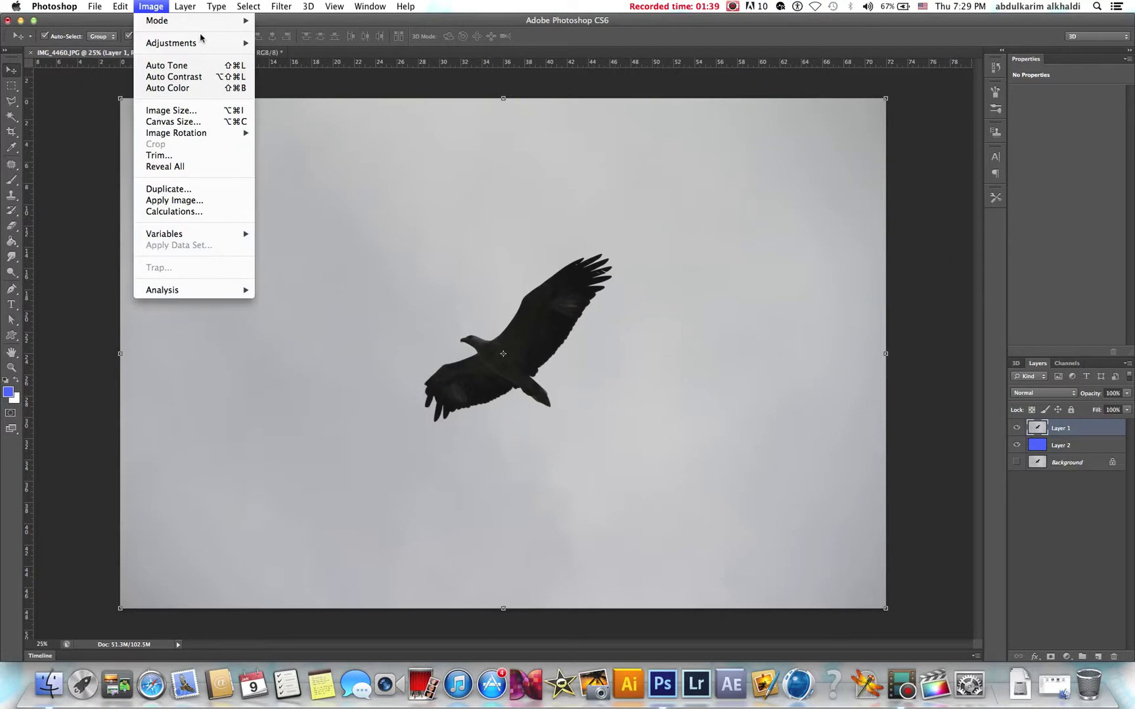
mouse_move(221, 43)
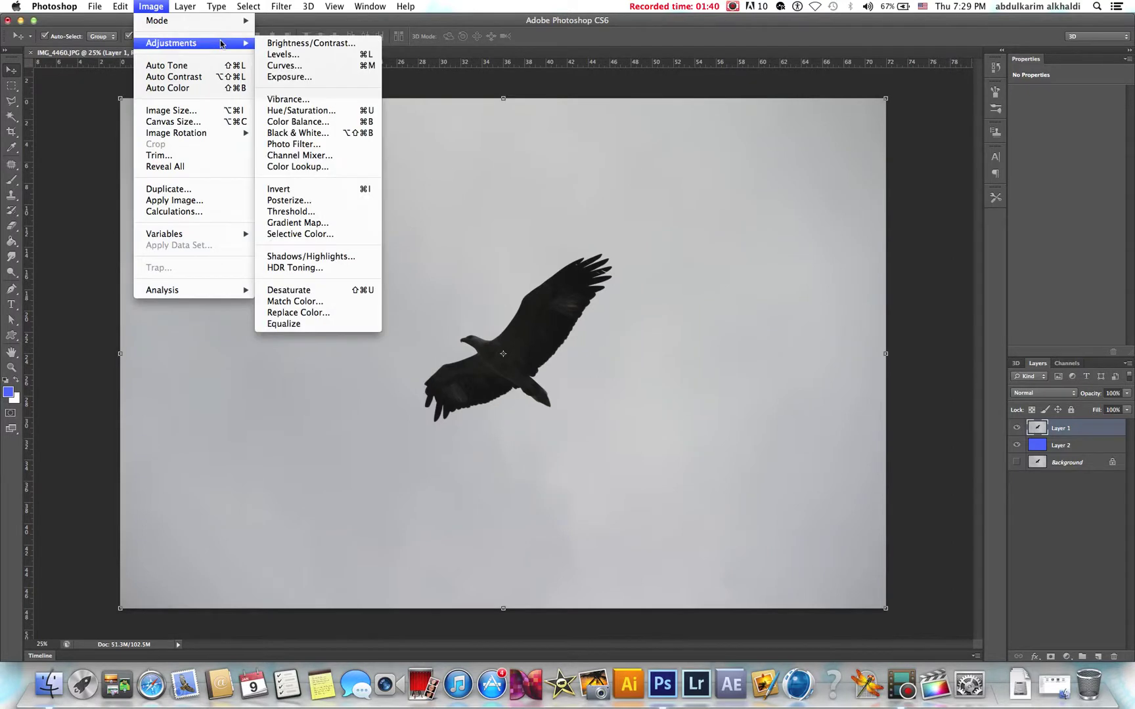
click(295, 54)
drag(721, 373, 776, 375)
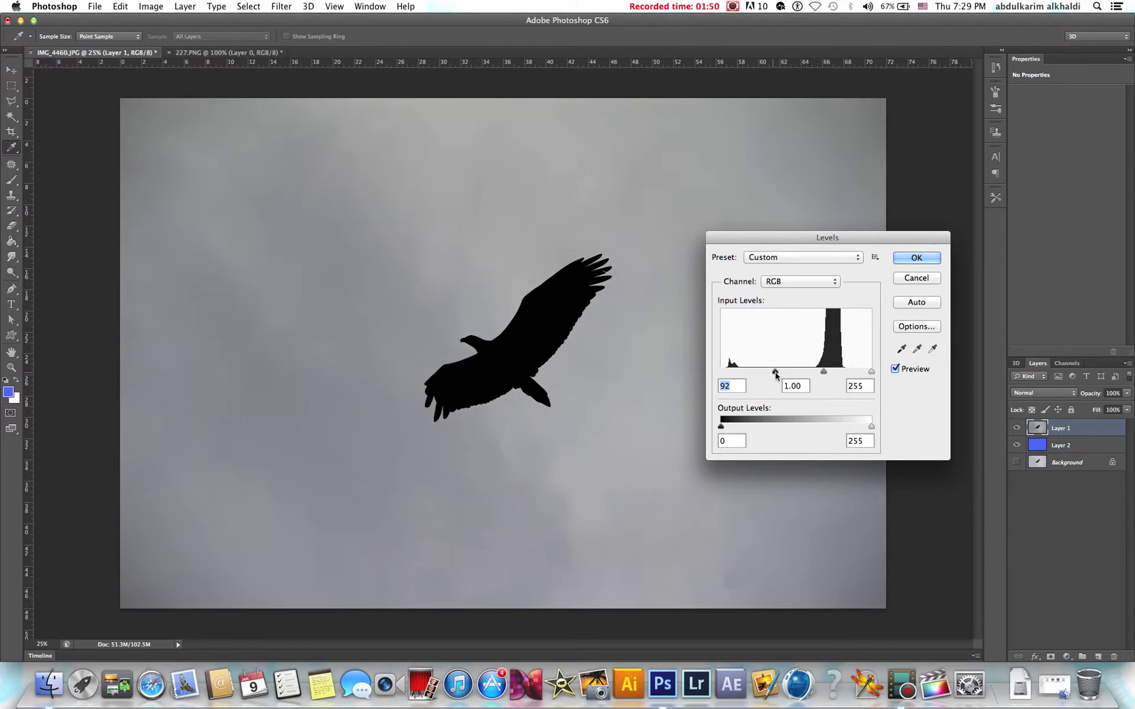
click(915, 257)
key(v)
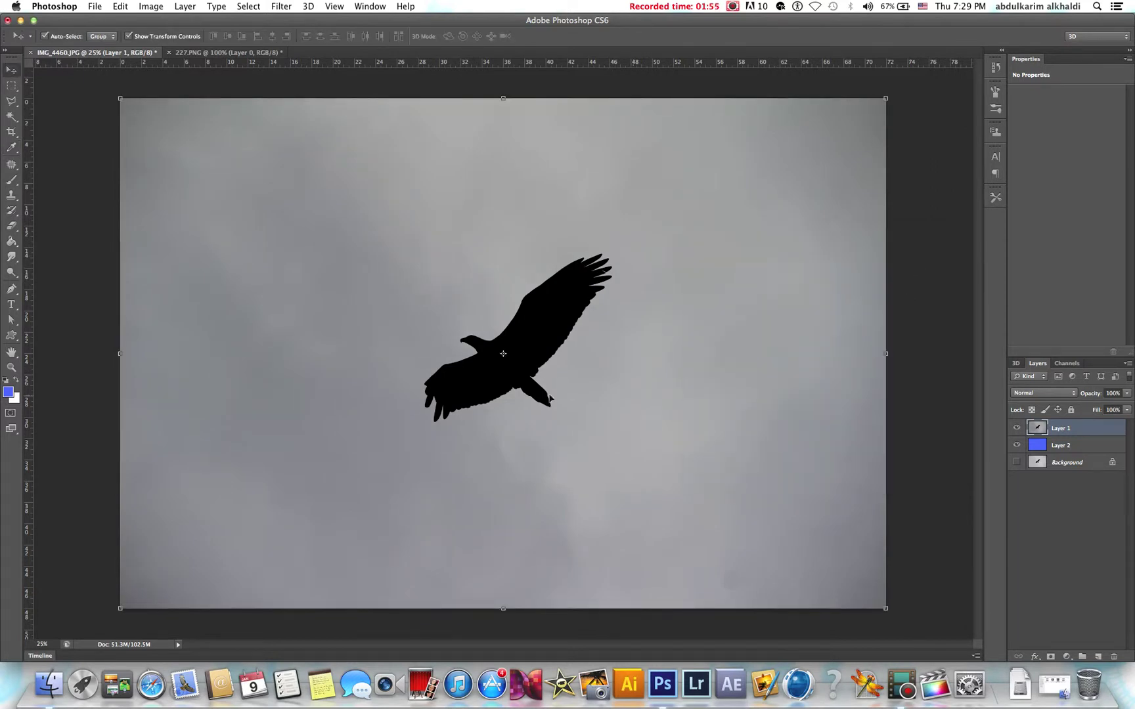
- Select the whole sky around the bird on Layer 1 with the Magic Wand at tolerance 32, delete it and deselect
click(13, 118)
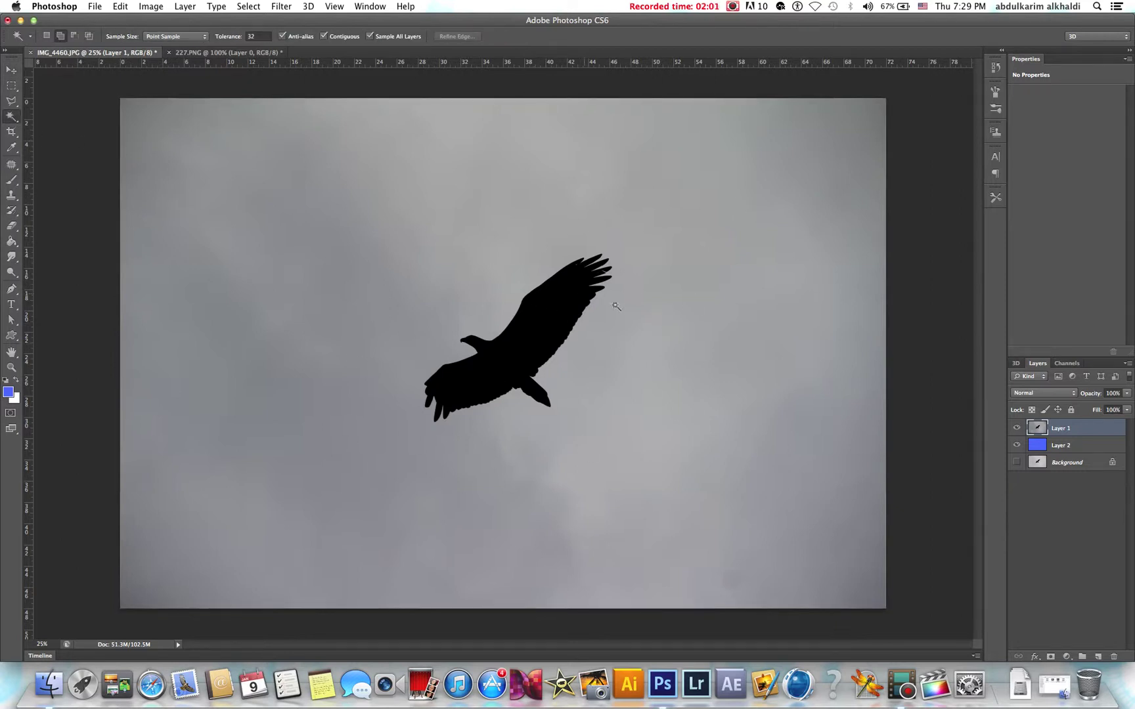
click(645, 363)
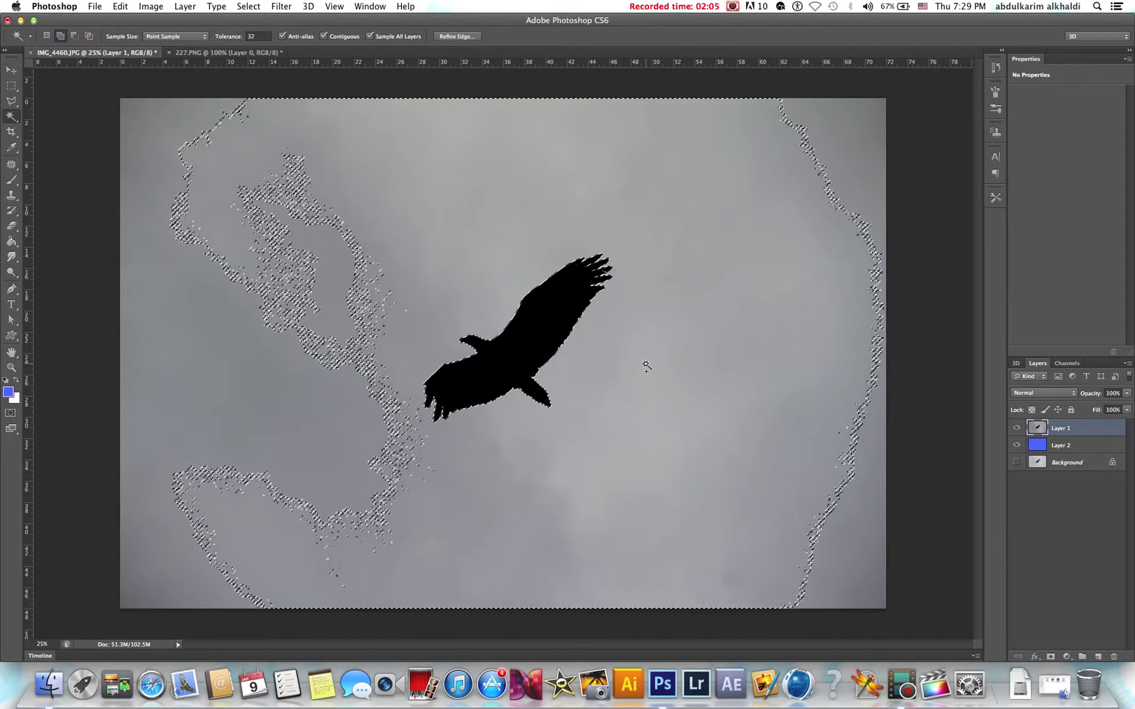
click(257, 37)
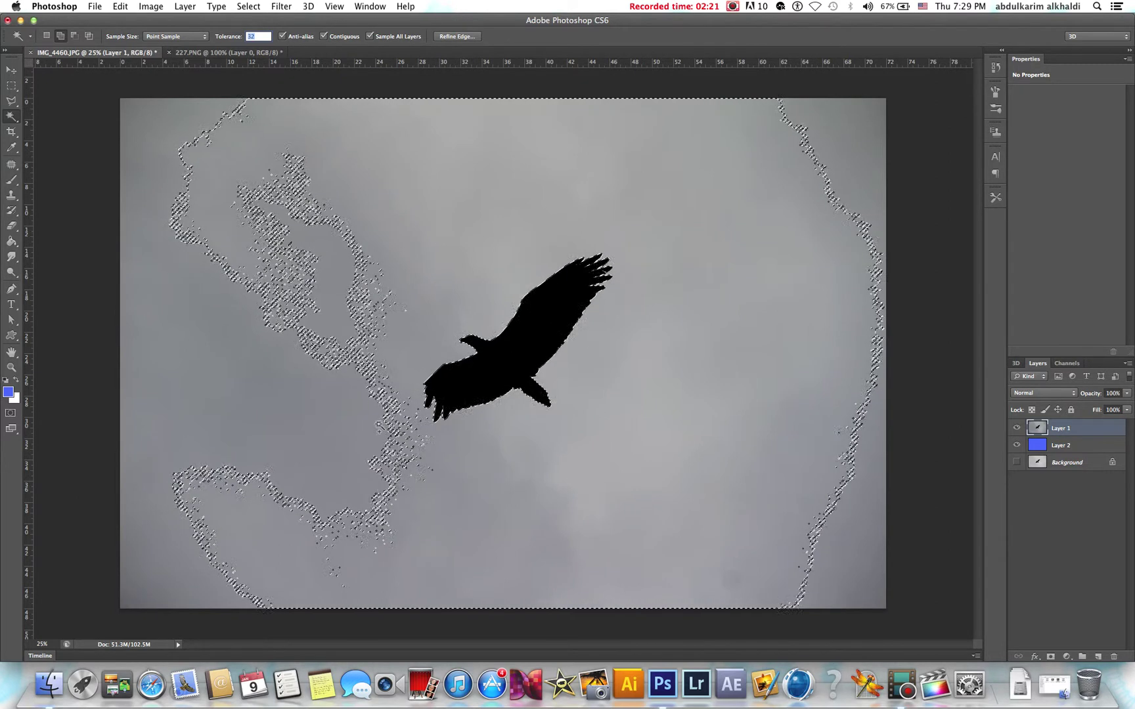
key(Return)
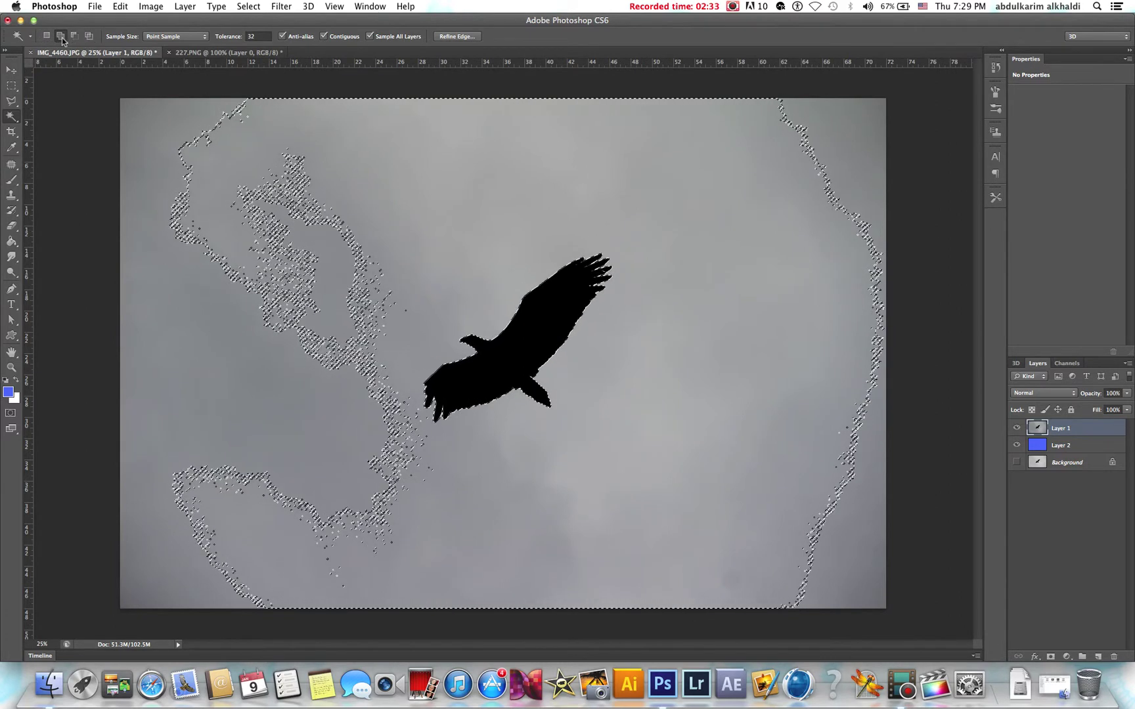
click(61, 37)
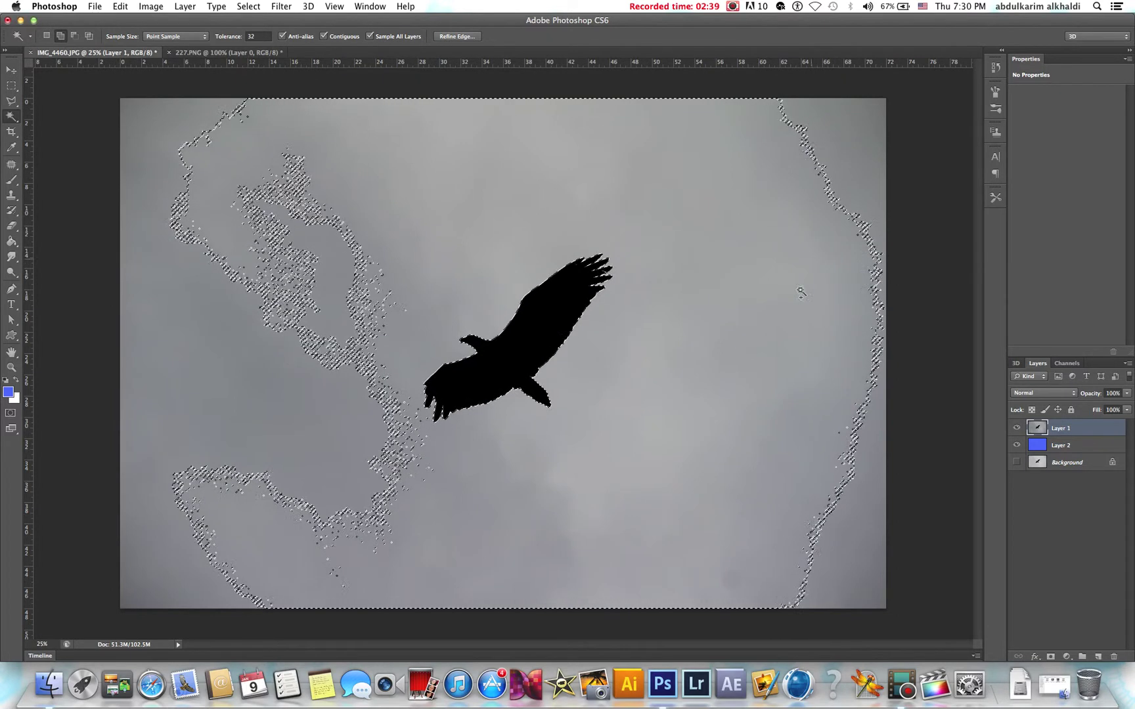
shift+click(843, 155)
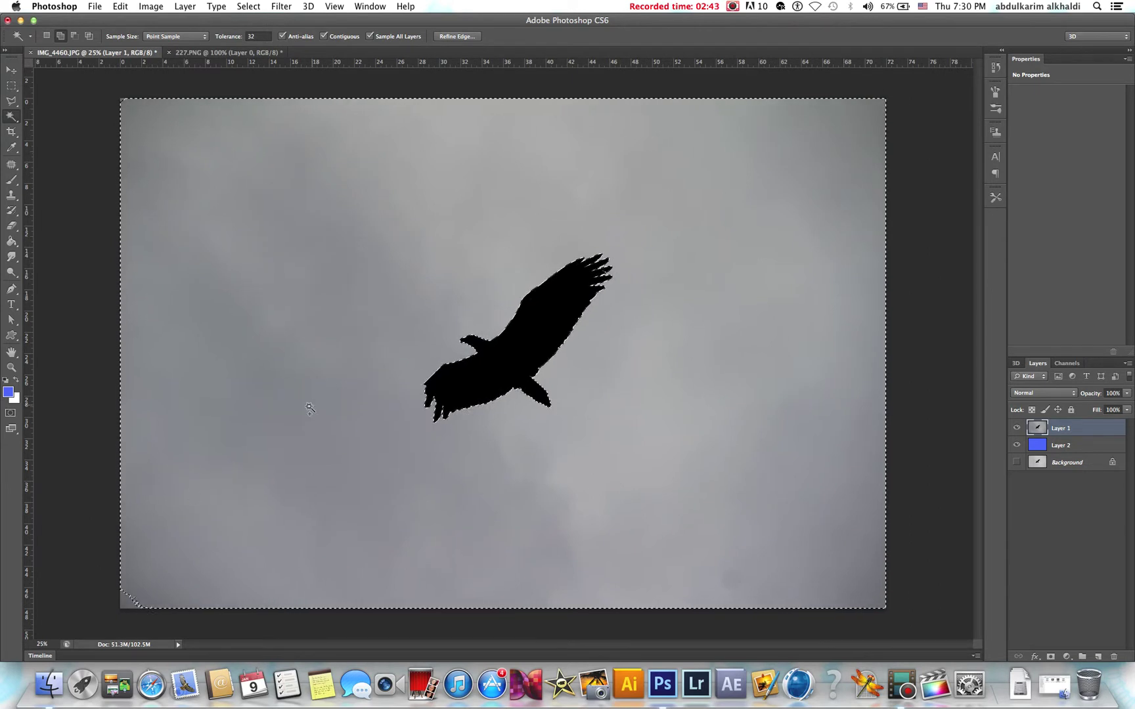
shift+click(124, 605)
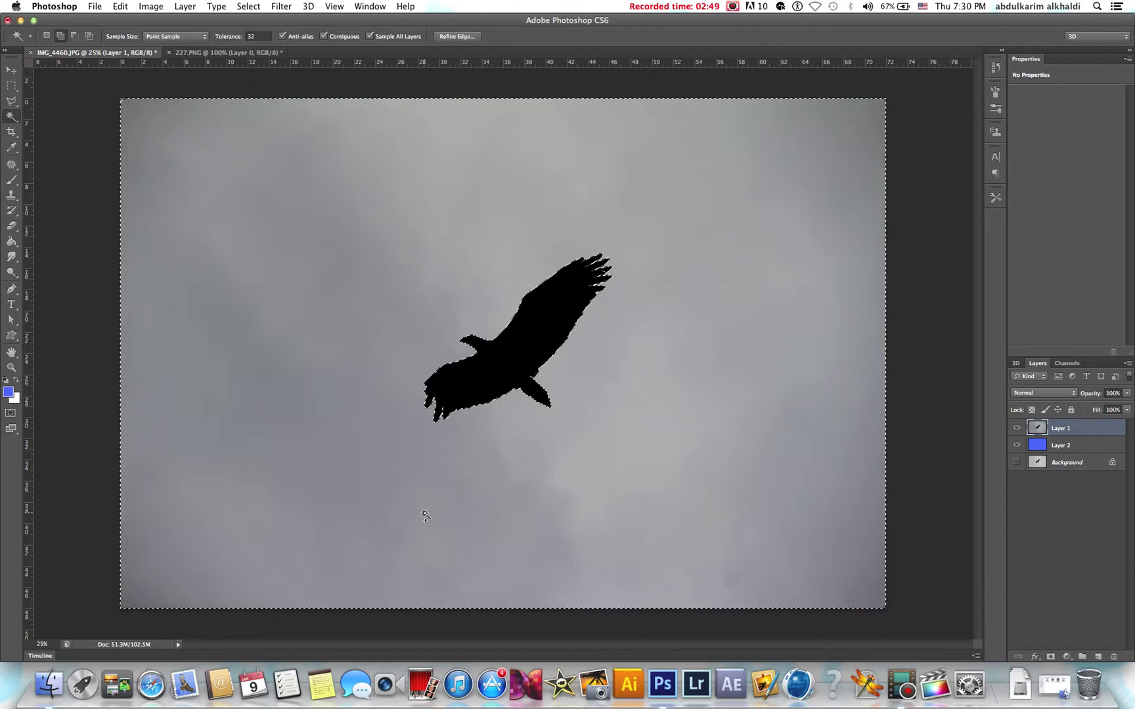
key(BackSpace)
key(super+d)
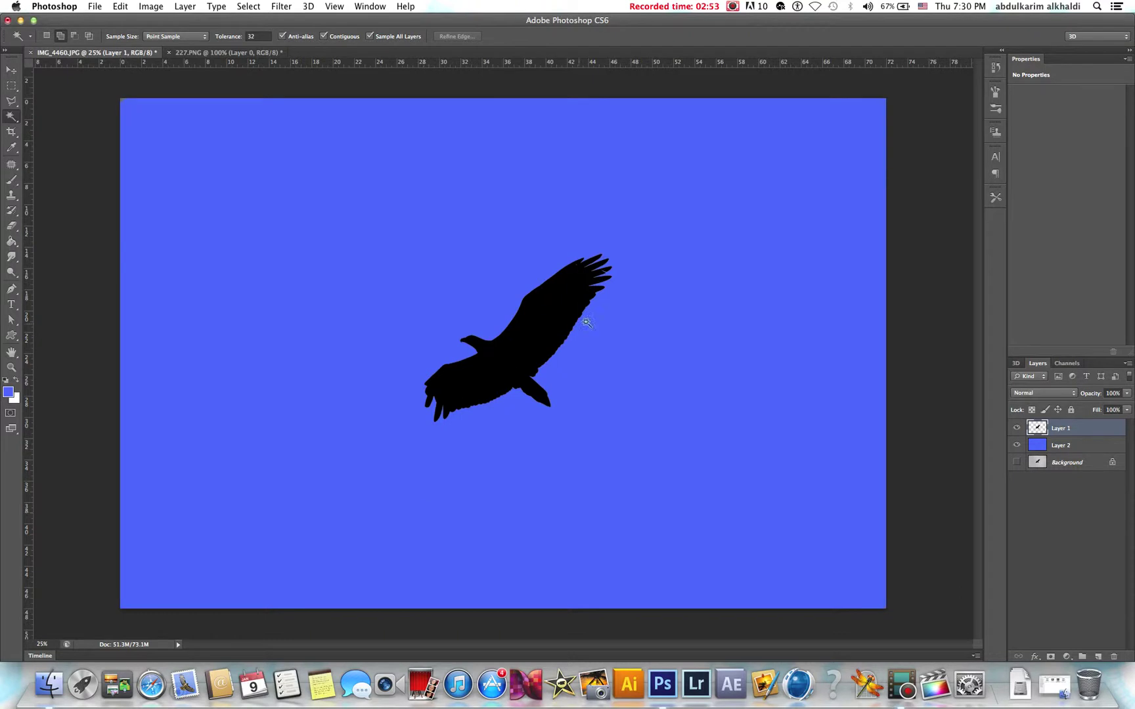
click(11, 72)
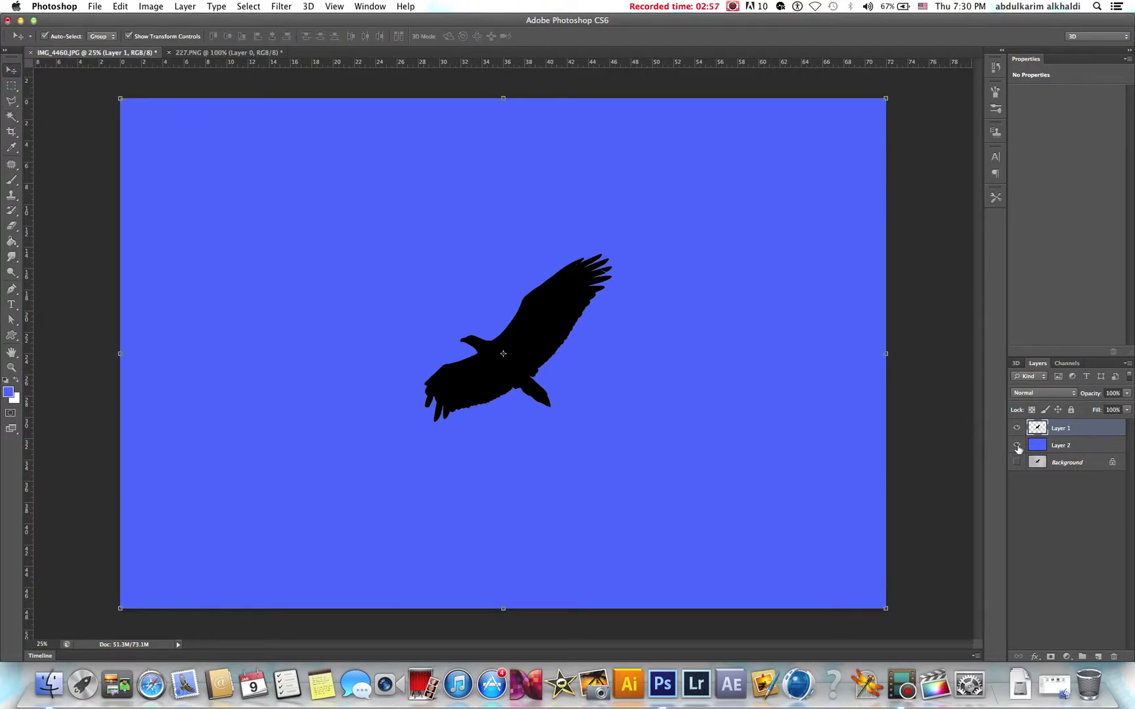
- Hide the blue Layer 2, show the Background layer and duplicate it
click(1017, 445)
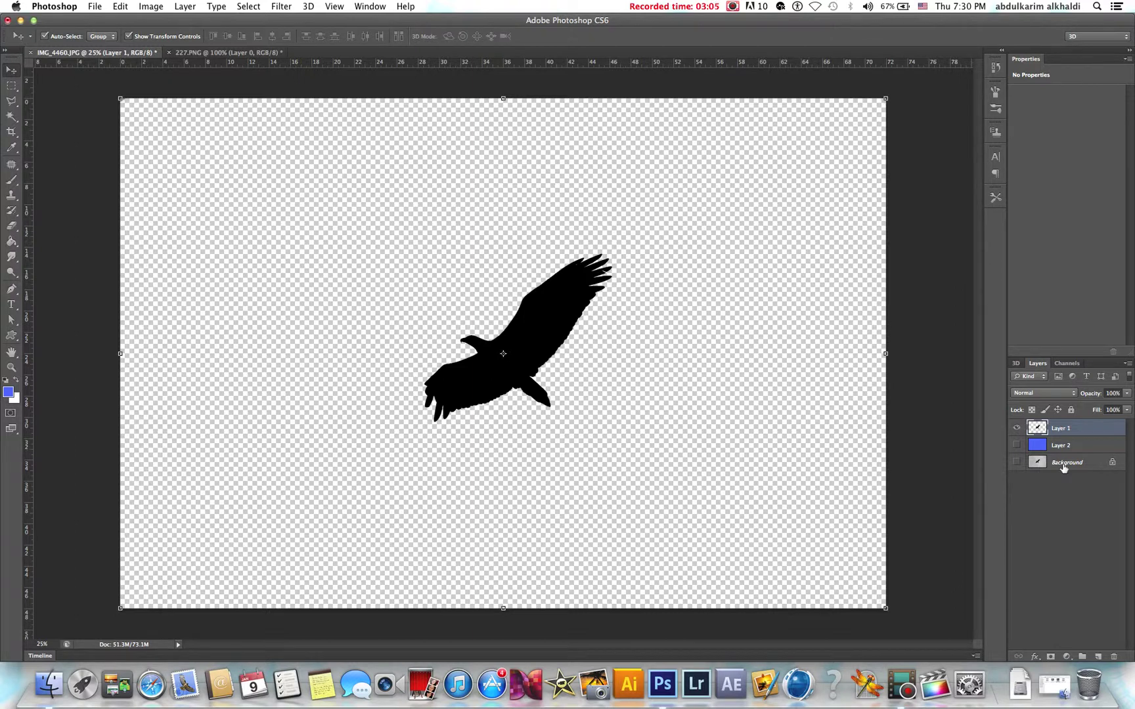
click(1017, 463)
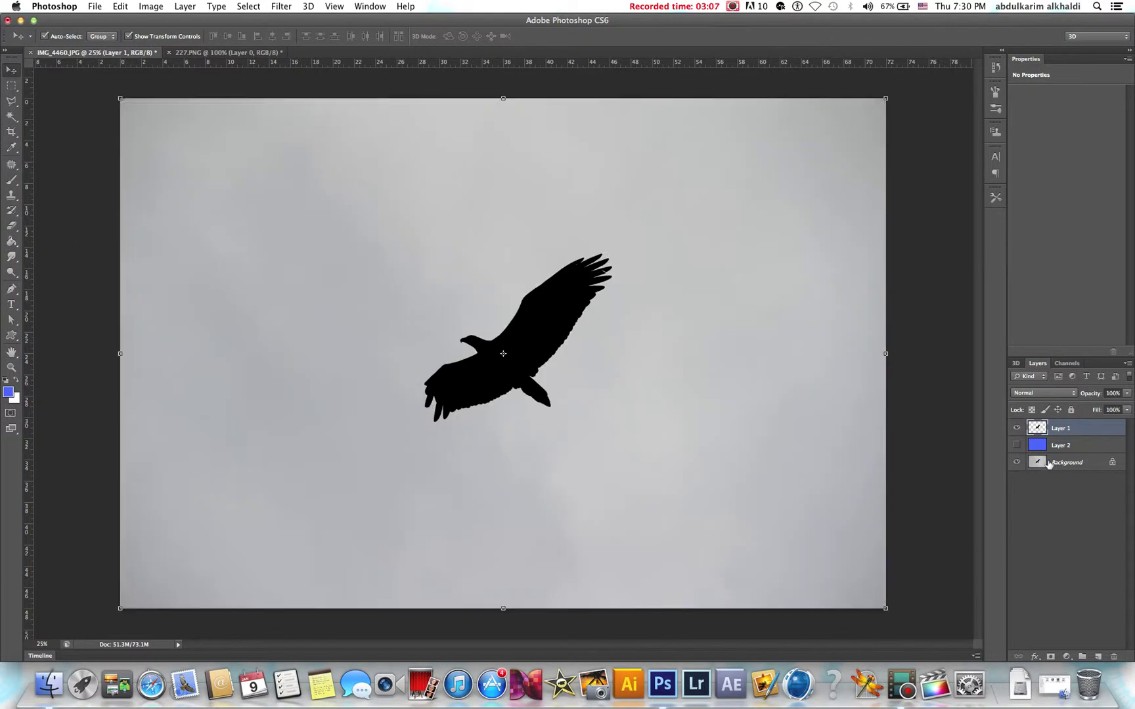
click(1070, 463)
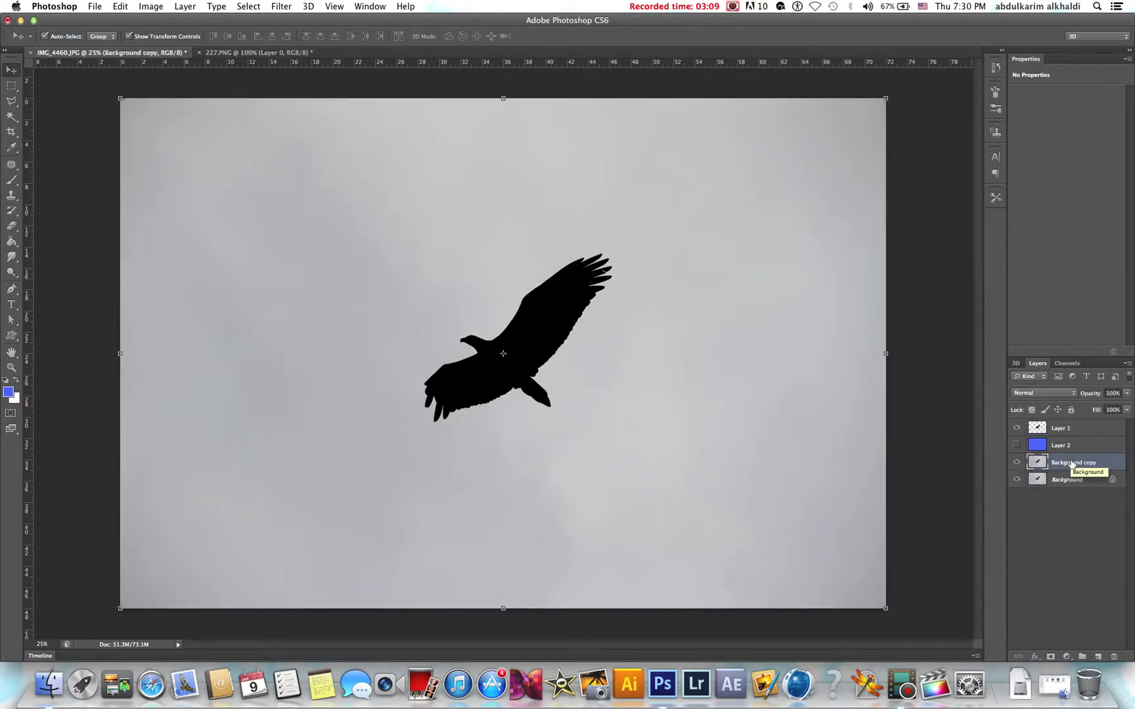
key(super+j)
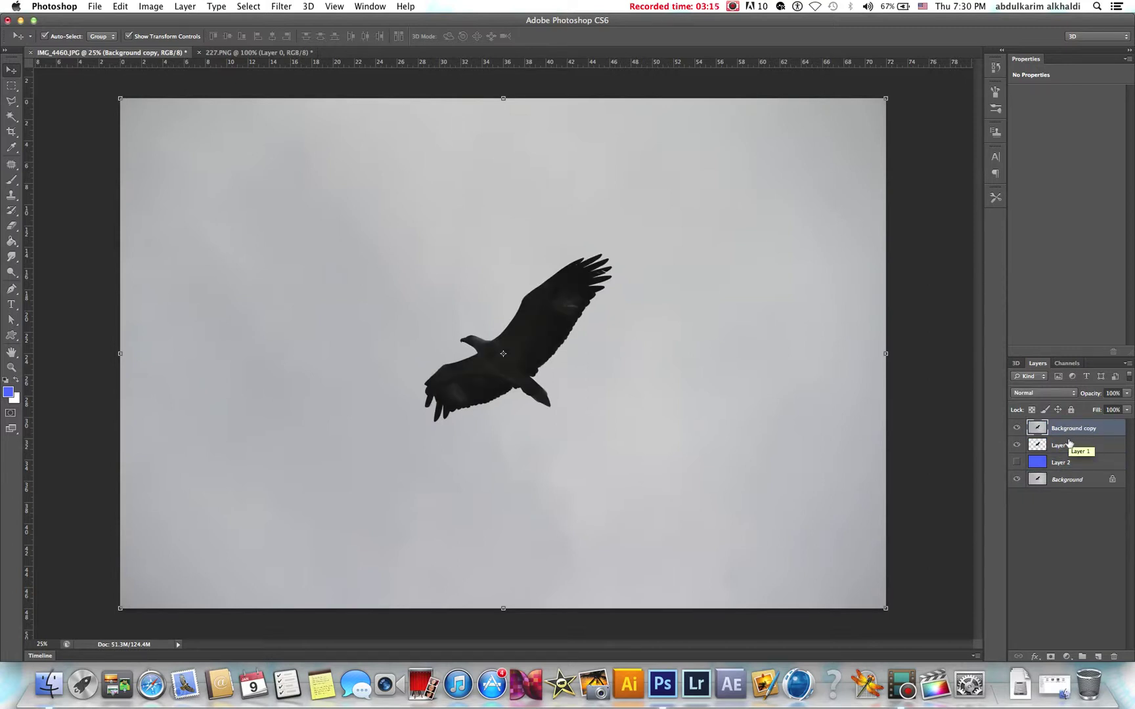
- Place the Background copy above Layer 1 as a clipping mask on the silhouette and hide the original Background
drag(1087, 447, 1083, 433)
alt+click(1082, 435)
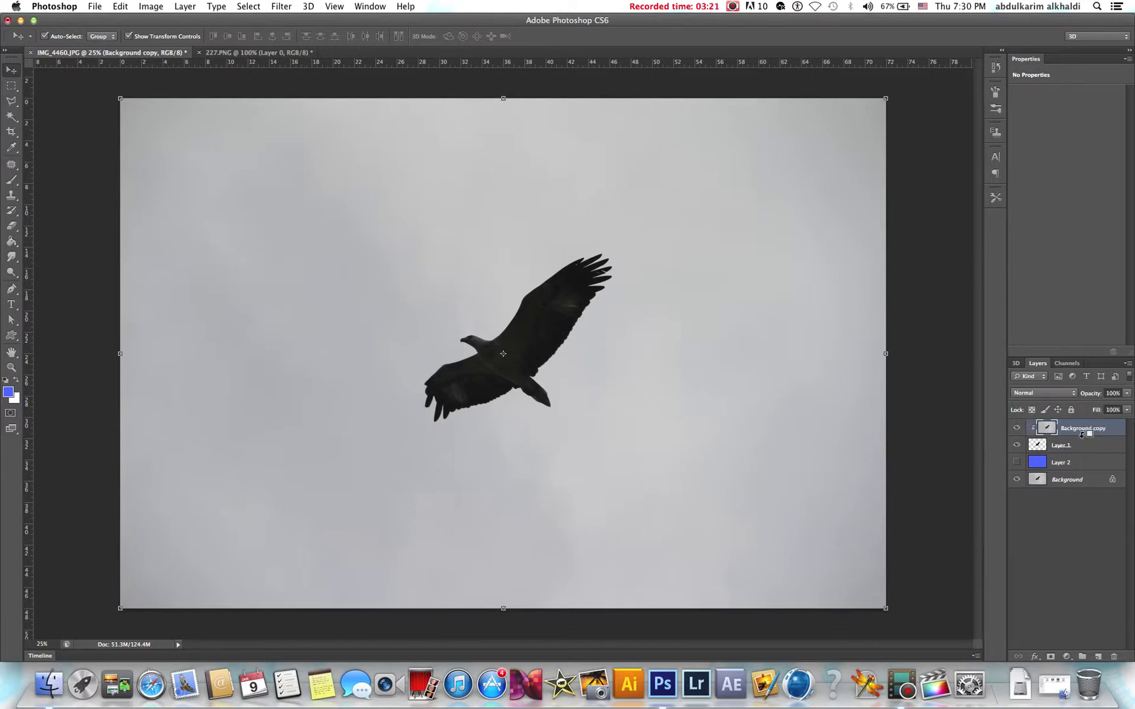
click(1017, 480)
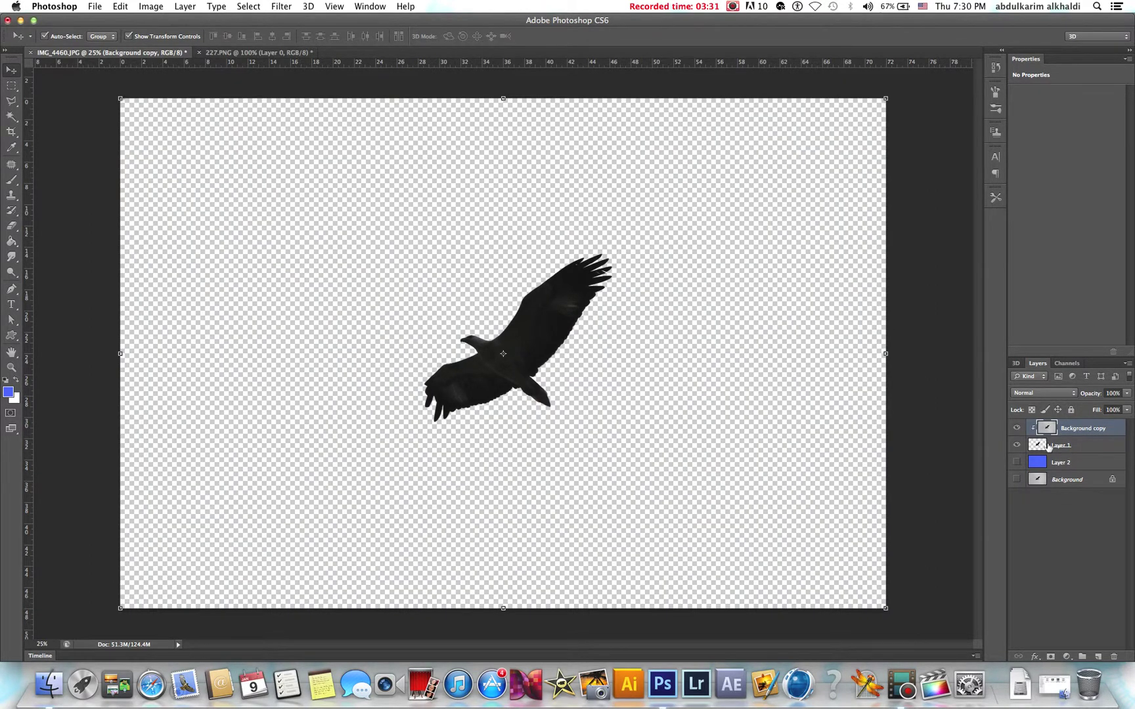
- Select Layer 1 and toggle the Background copy's visibility to compare the black silhouette with the clipped original bird
click(1044, 447)
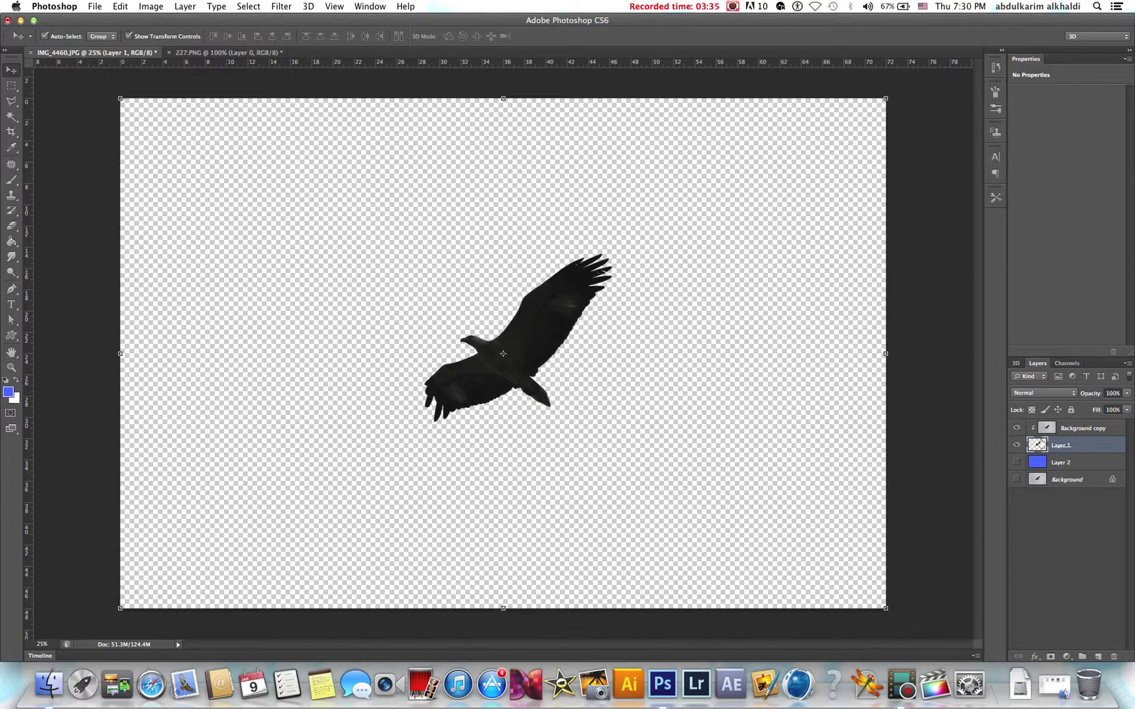
click(1016, 430)
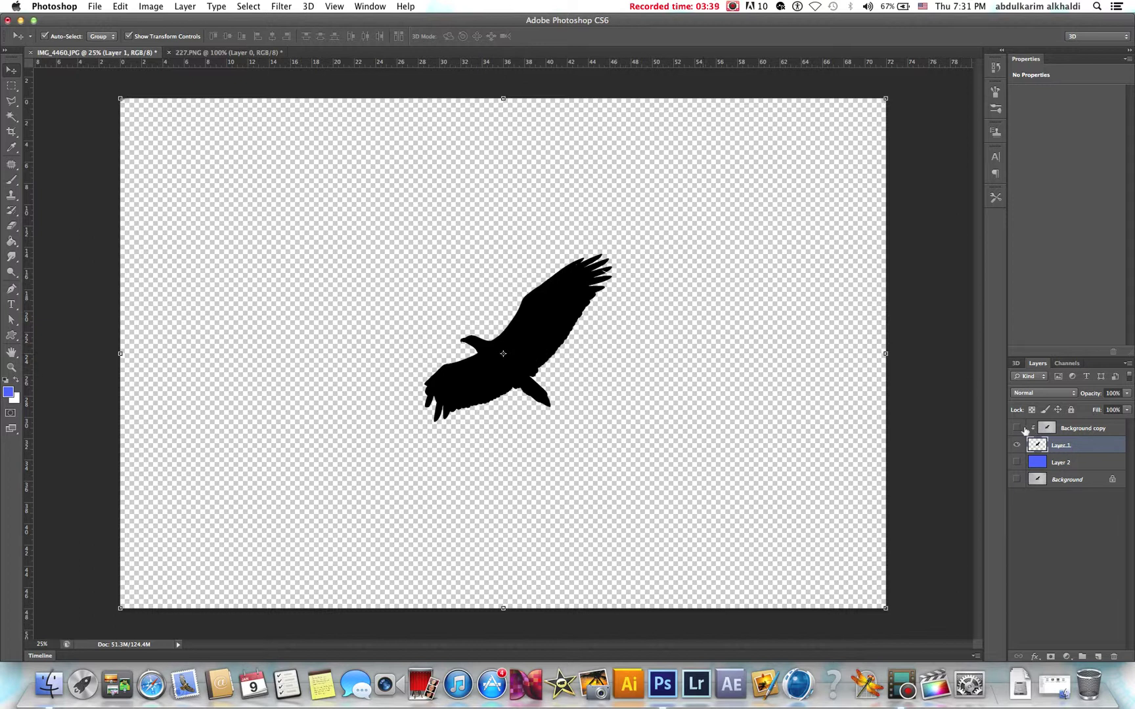
click(1016, 429)
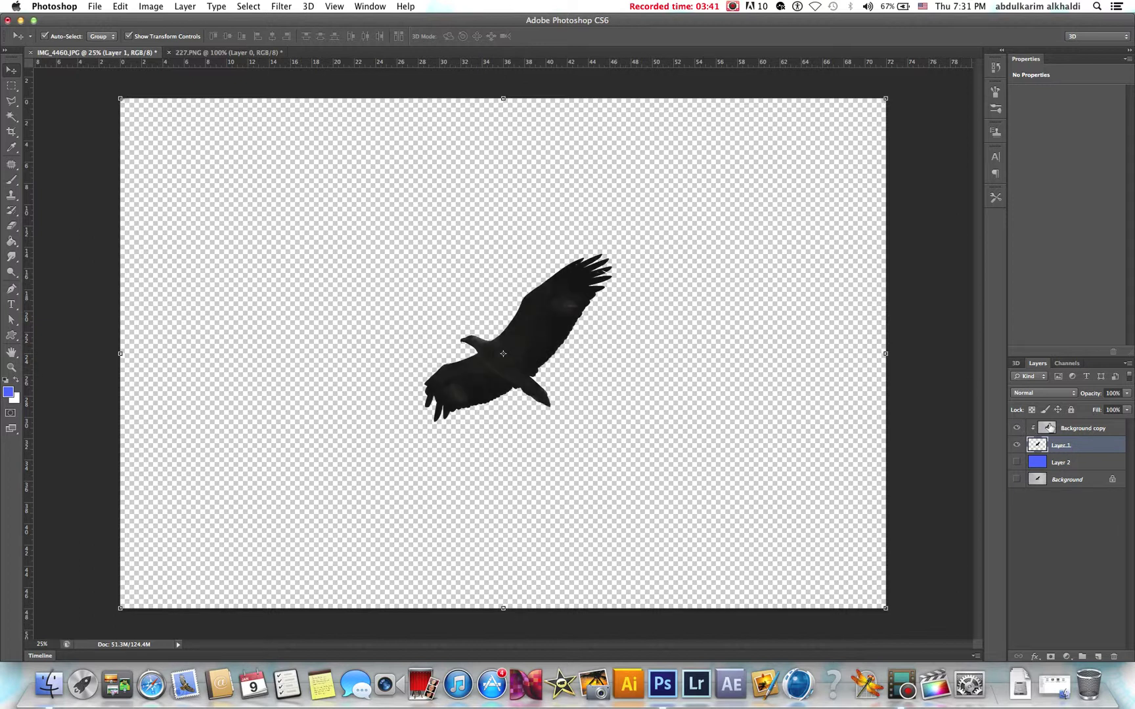
- Apply Shadows/Highlights to the Background copy with the shadows amount at 35%, and merge the layer with Layer 1
click(1048, 428)
click(159, 6)
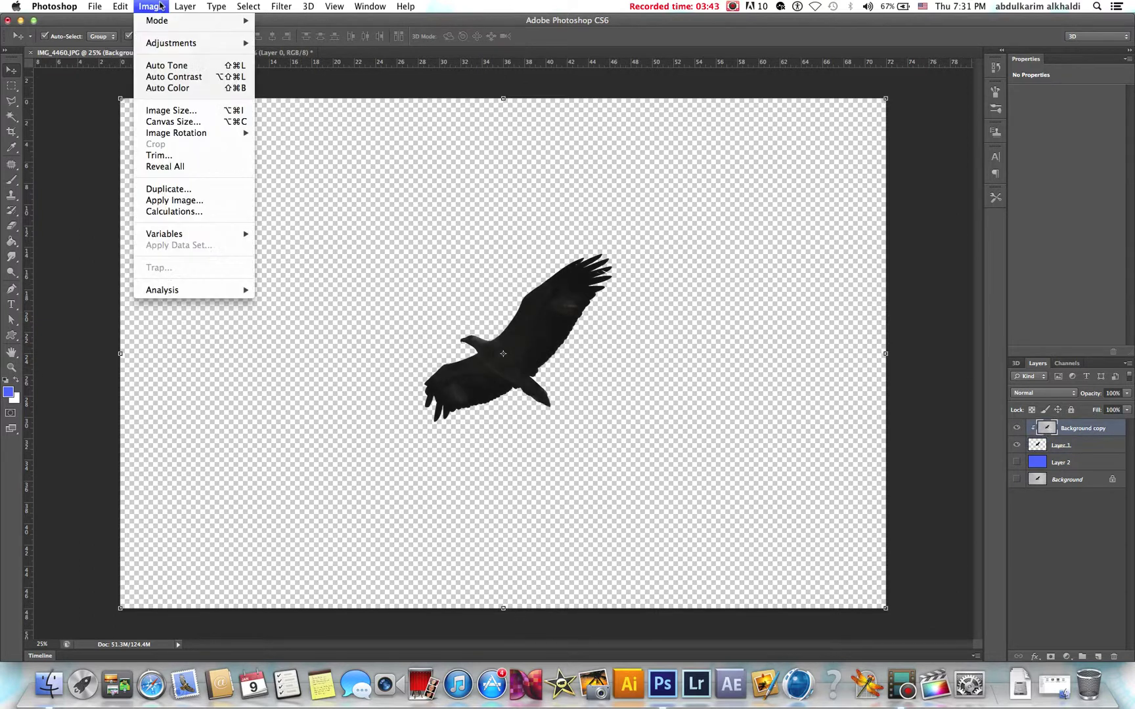
mouse_move(203, 43)
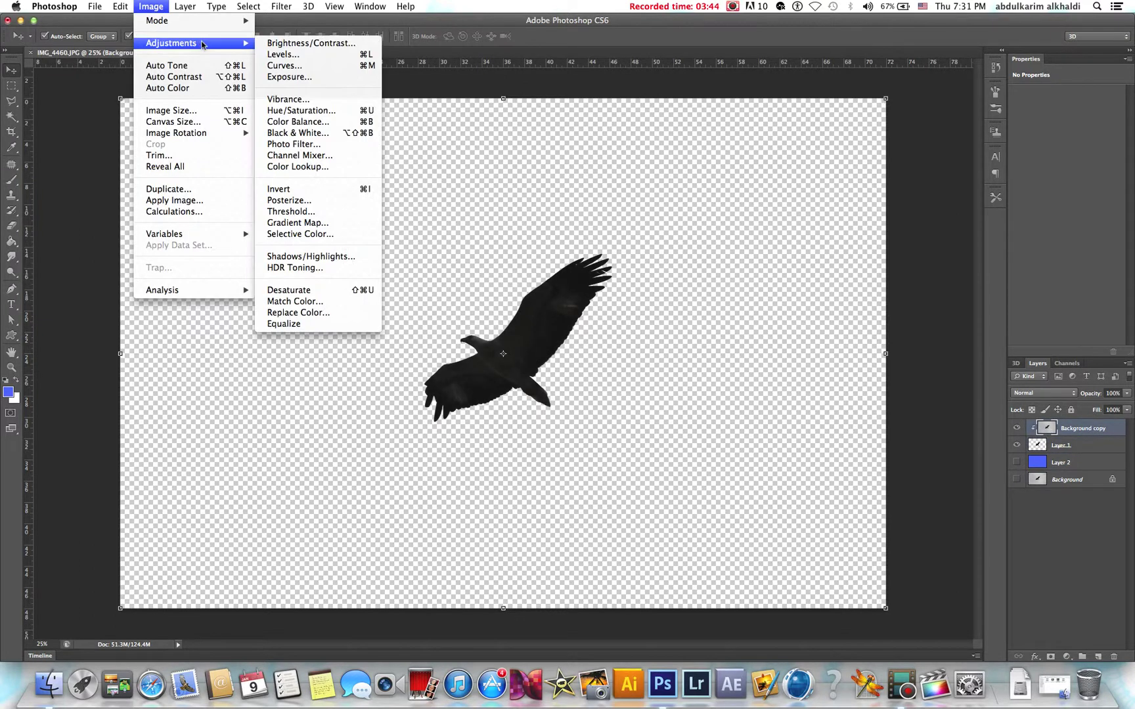
click(331, 258)
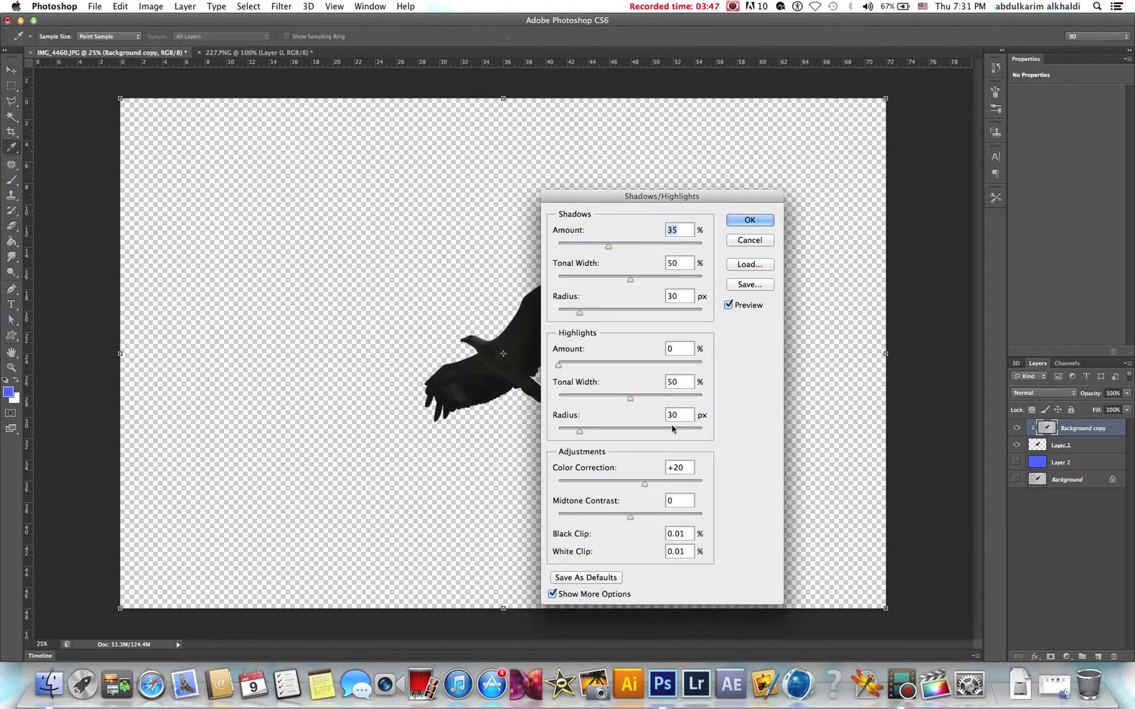
drag(646, 197, 860, 189)
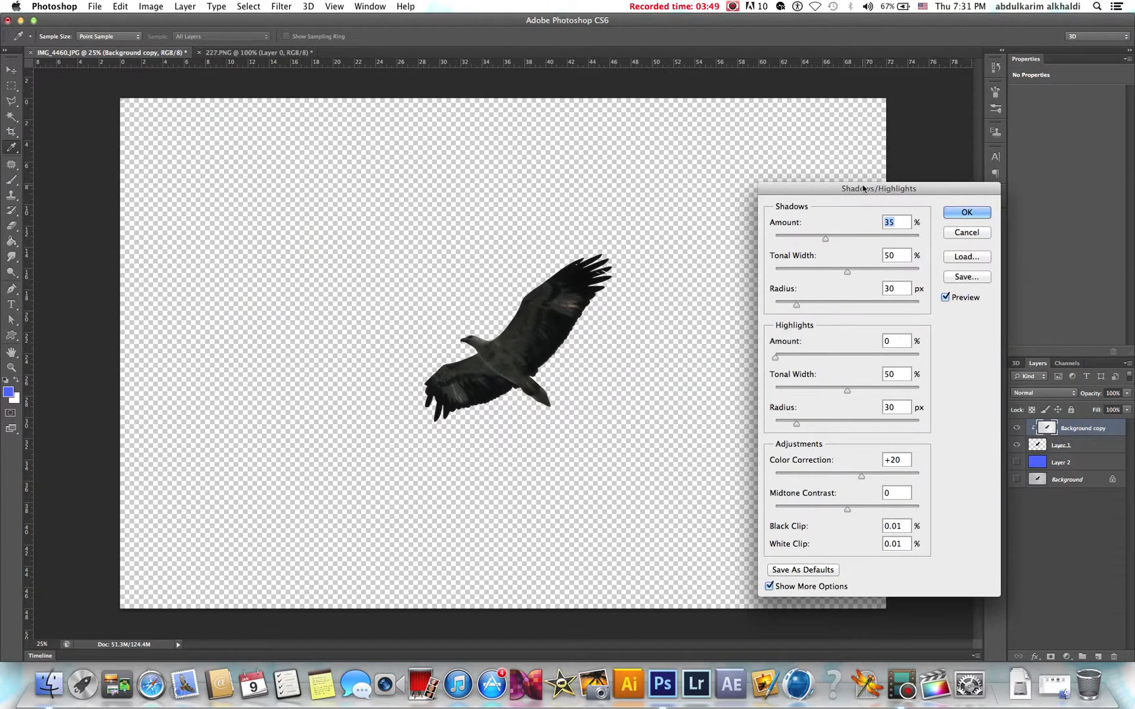
click(961, 214)
key(v)
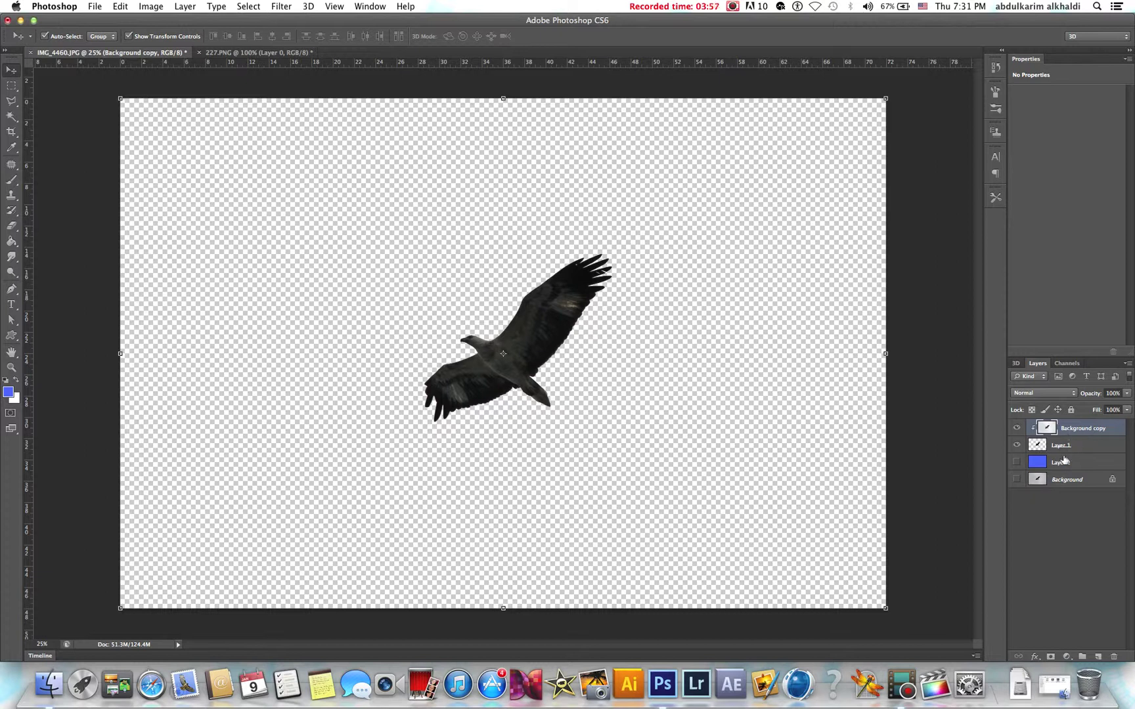
shift+click(1089, 448)
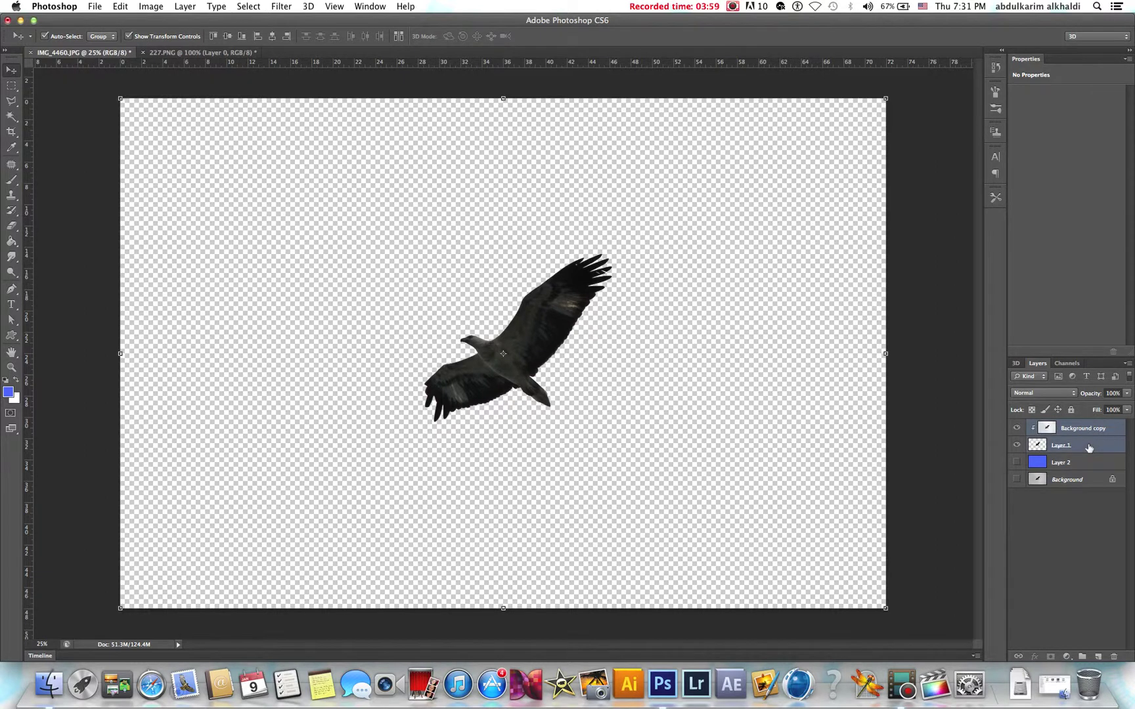
key(super+e)
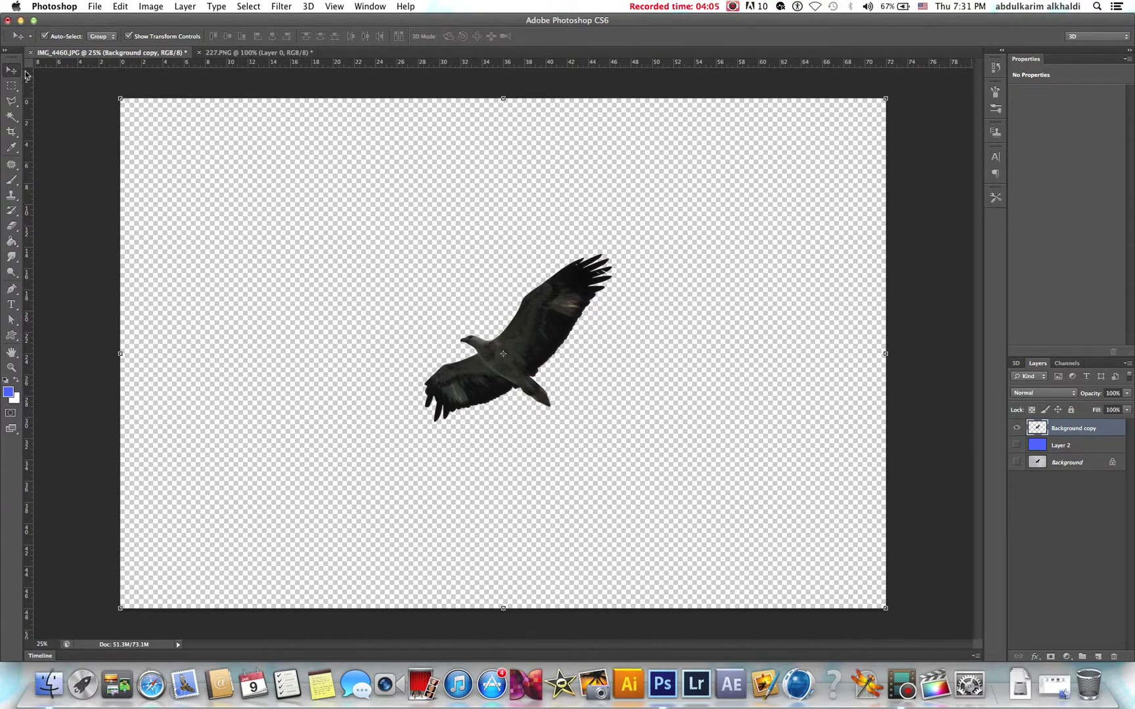
- Move the merged bird aside to compare it with the shown Background photo, then put it back and hide the Background
drag(547, 336, 686, 289)
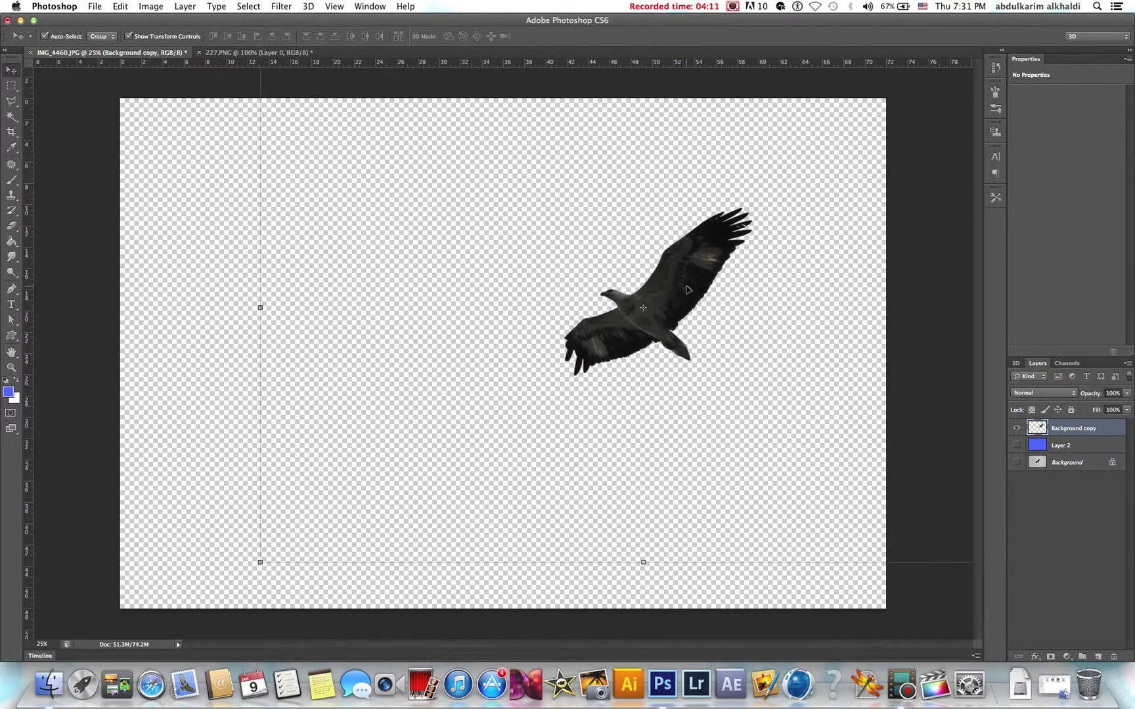
click(237, 417)
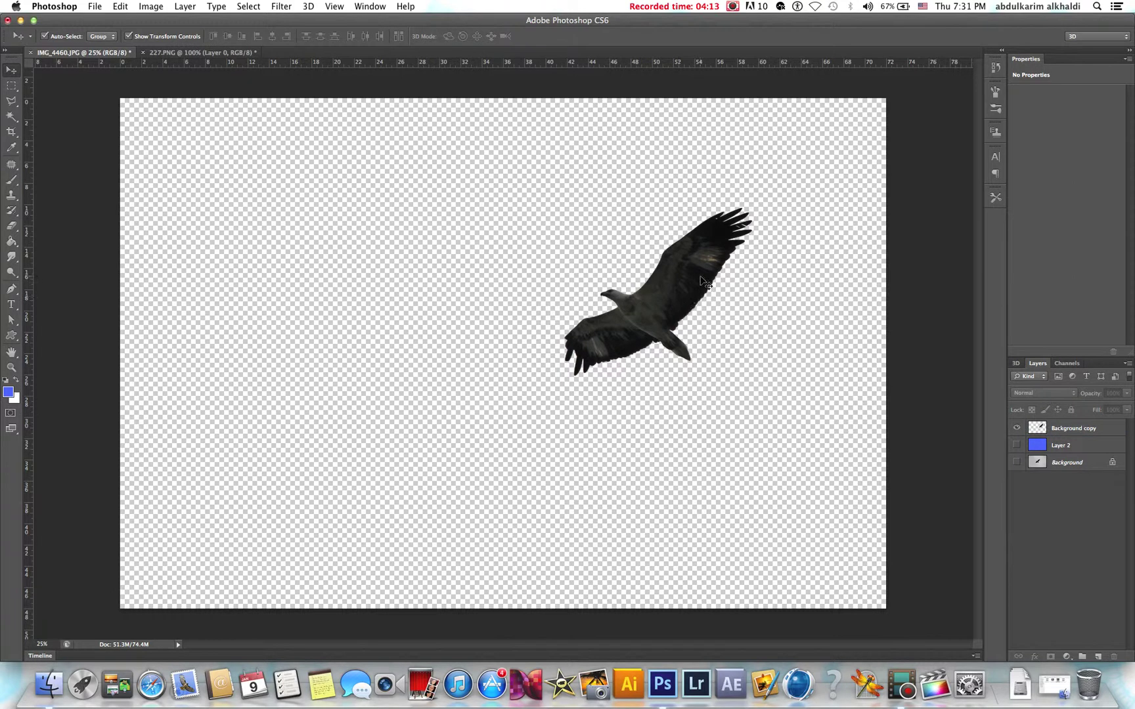
drag(681, 293, 741, 230)
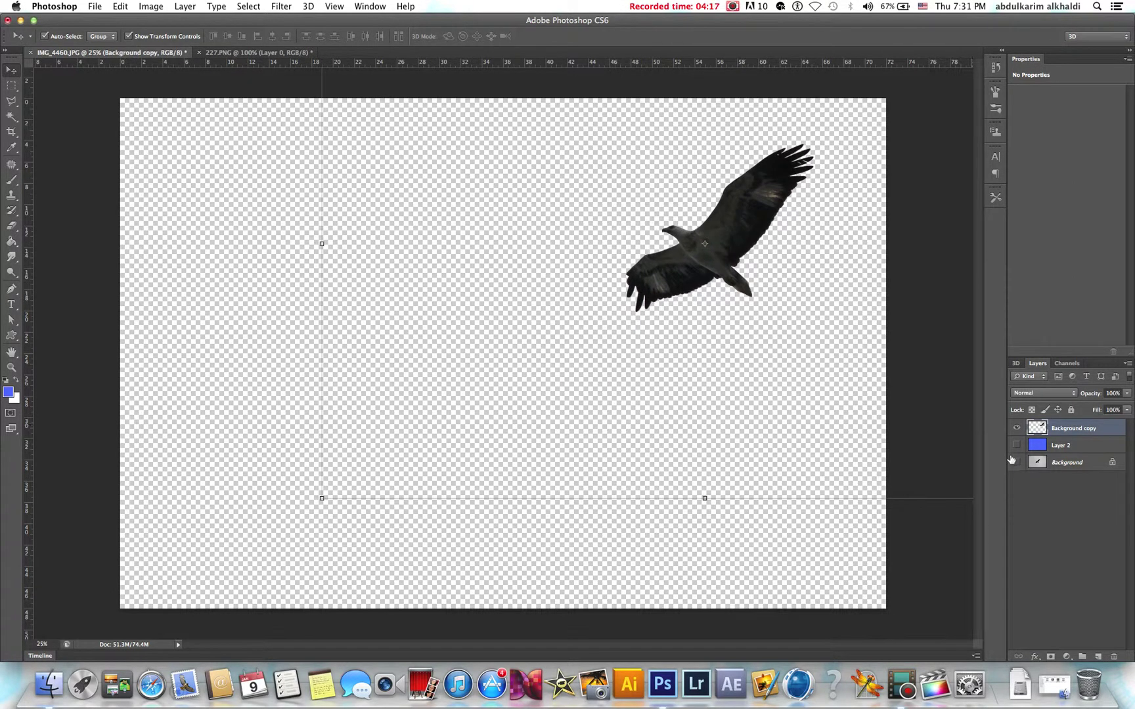
click(1017, 463)
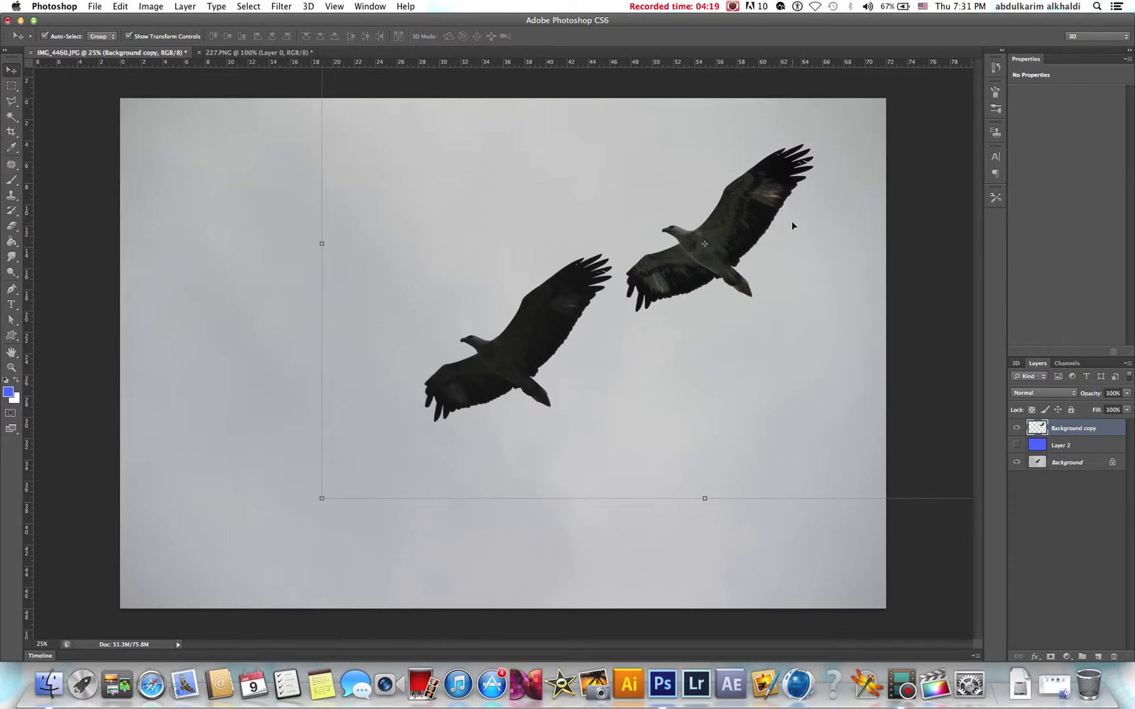
drag(762, 215, 559, 325)
click(1017, 463)
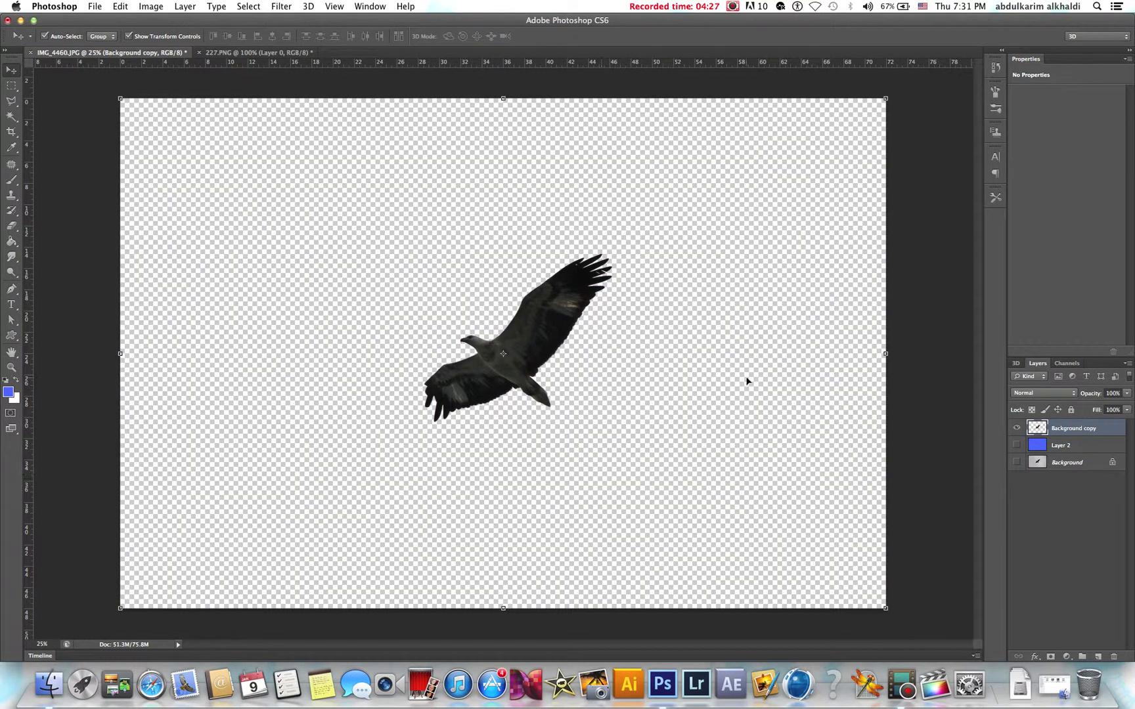
- Show the bird against blue Layer 2, then delete both the Background copy and Layer 2 to return to the original photo
click(1016, 445)
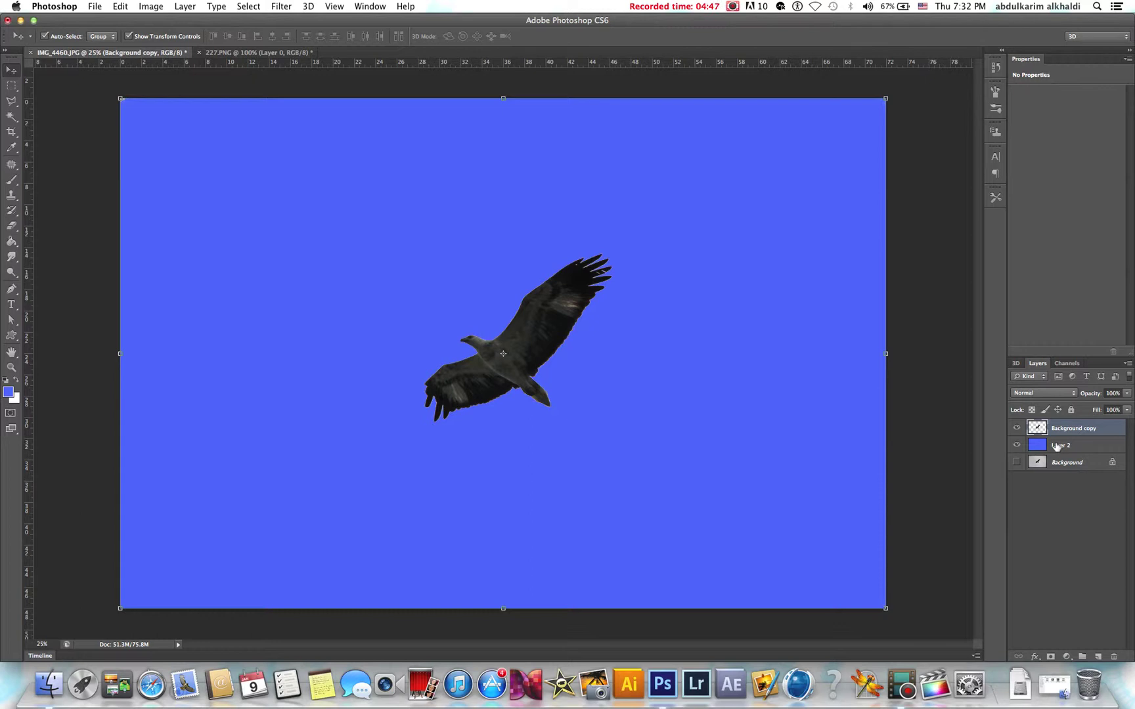
click(1056, 446)
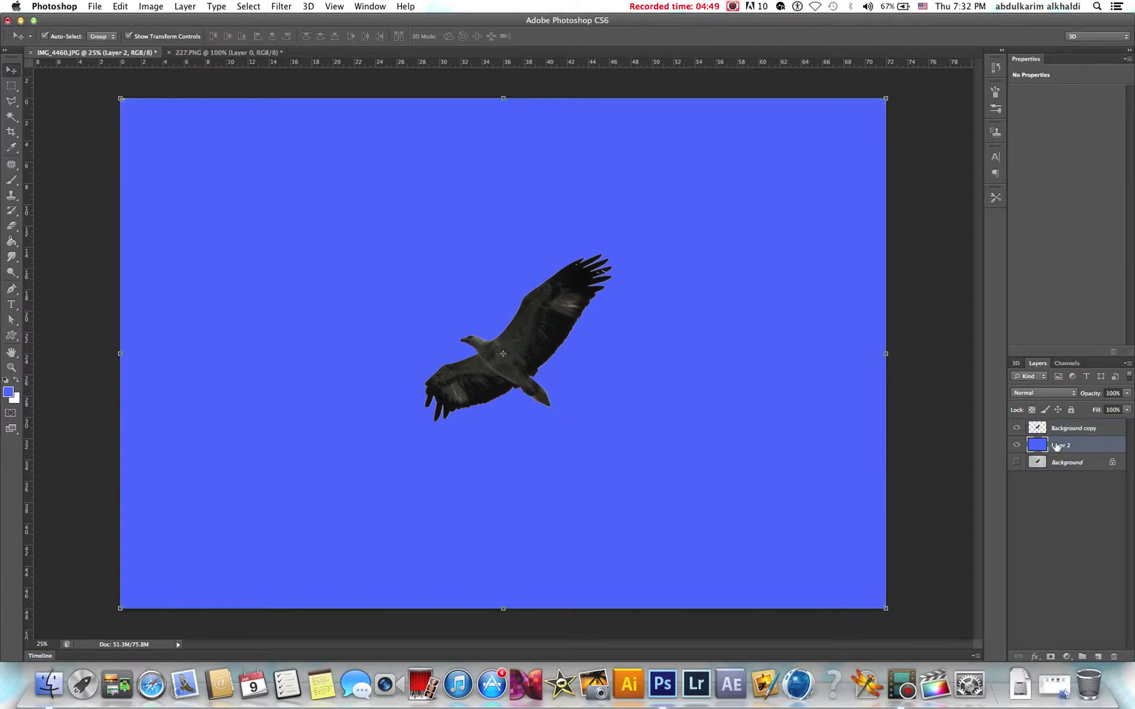
shift+click(1057, 428)
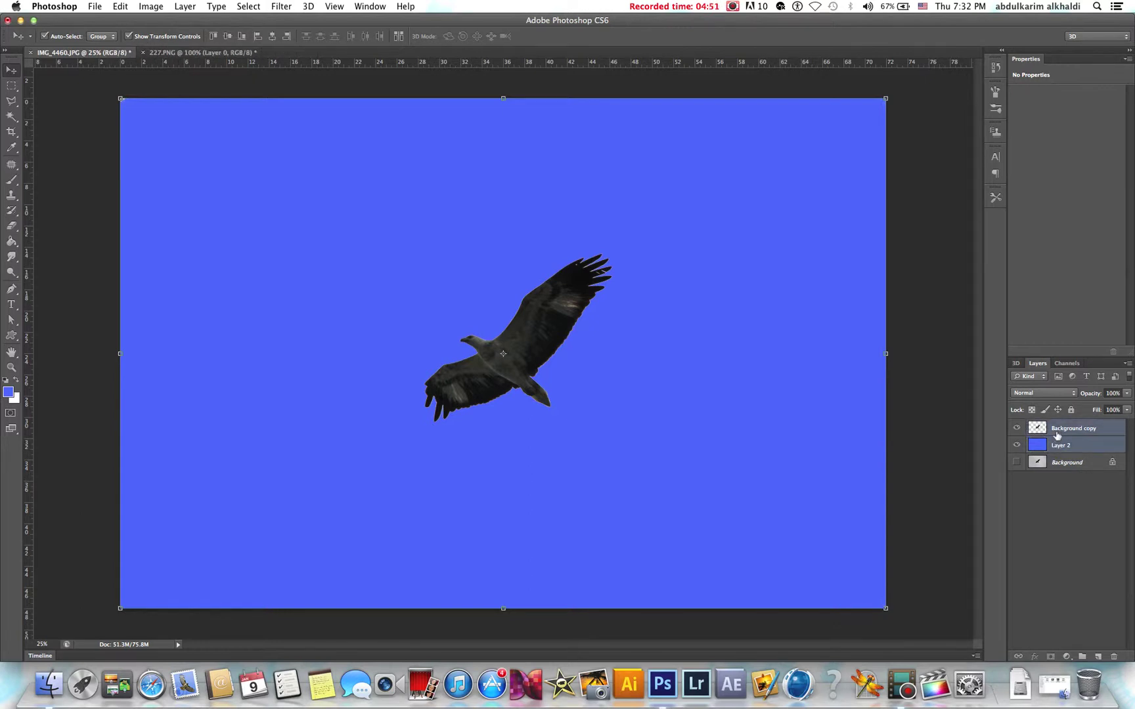
key(Delete)
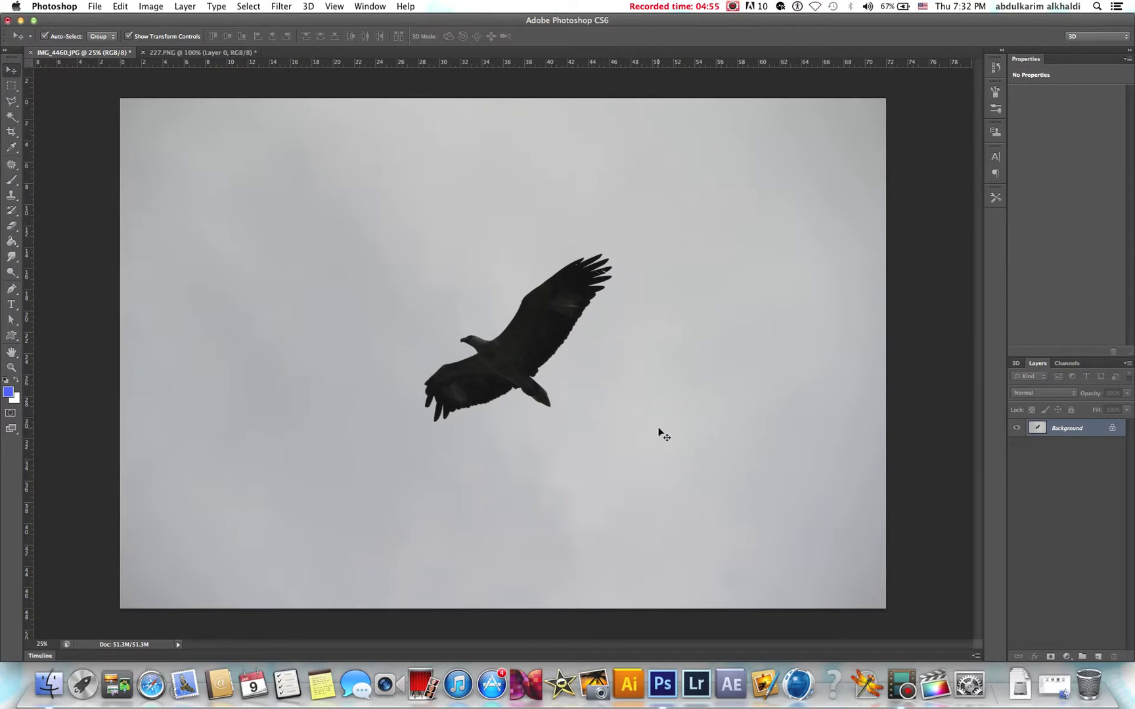
- Duplicate the Background layer and darken the duplicate with Levels, setting the black input level to 37
key(super+j)
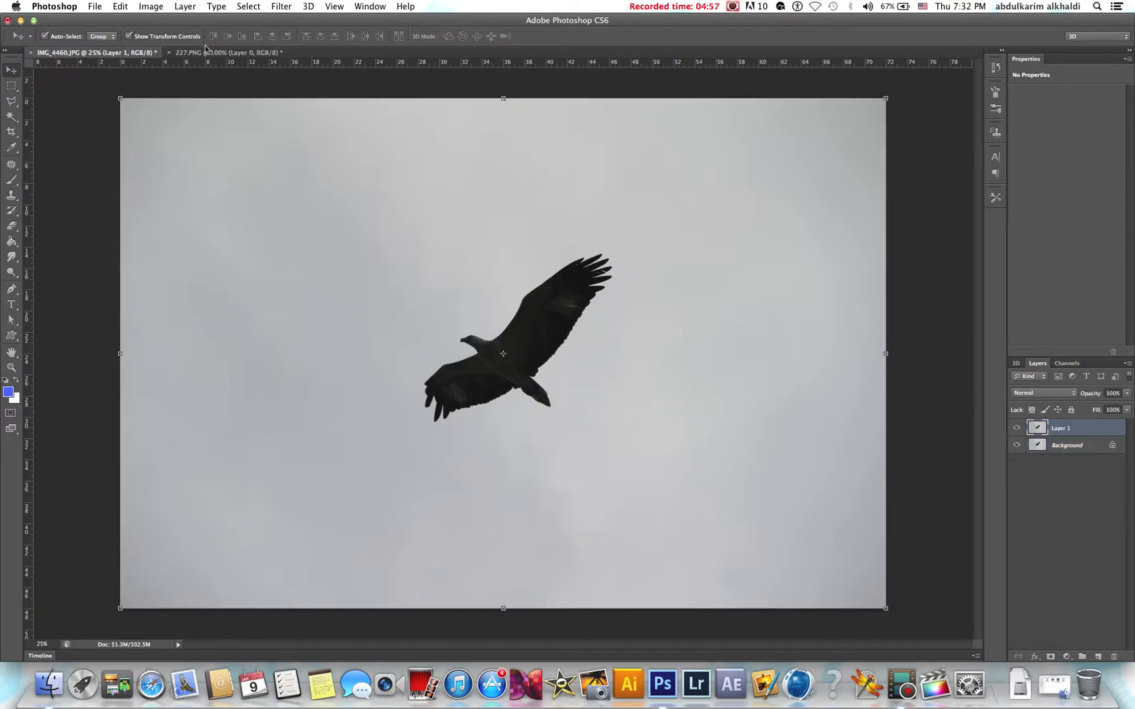
click(144, 8)
mouse_move(200, 43)
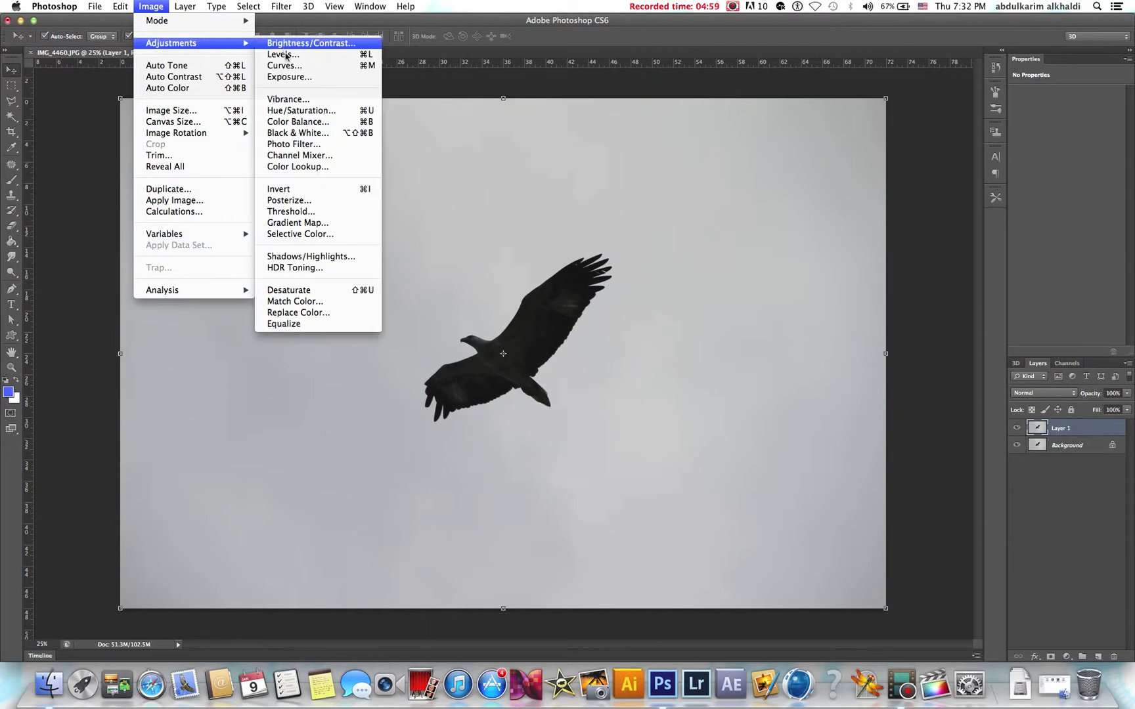
click(283, 55)
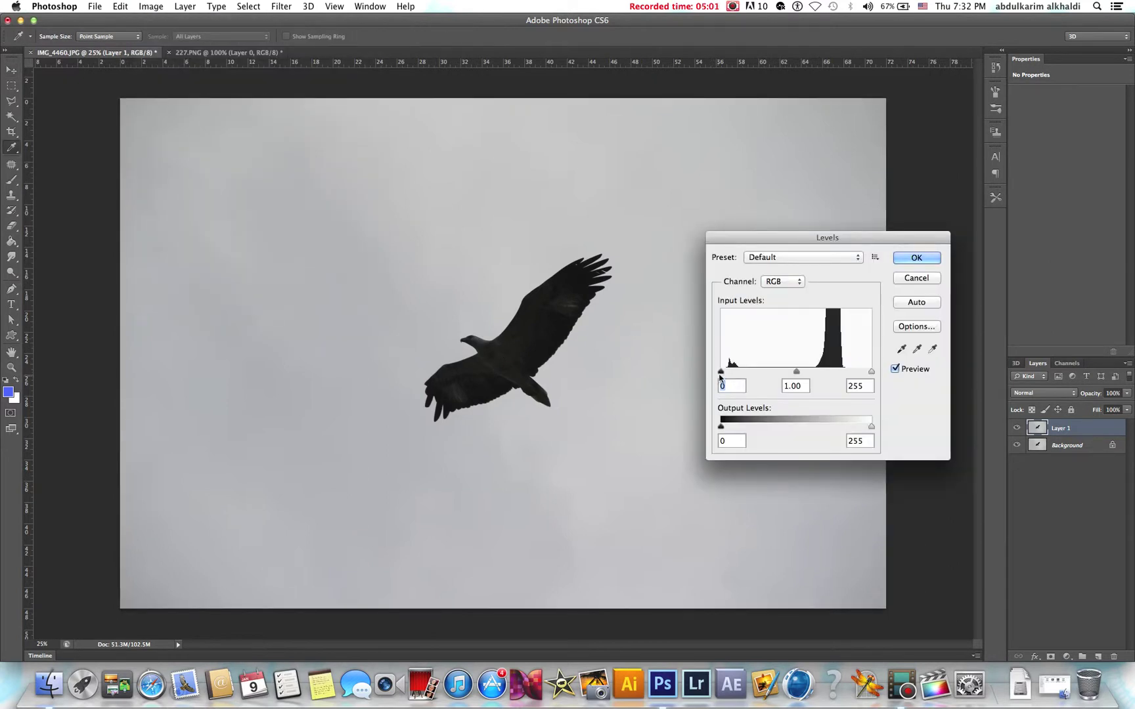
drag(720, 372, 743, 372)
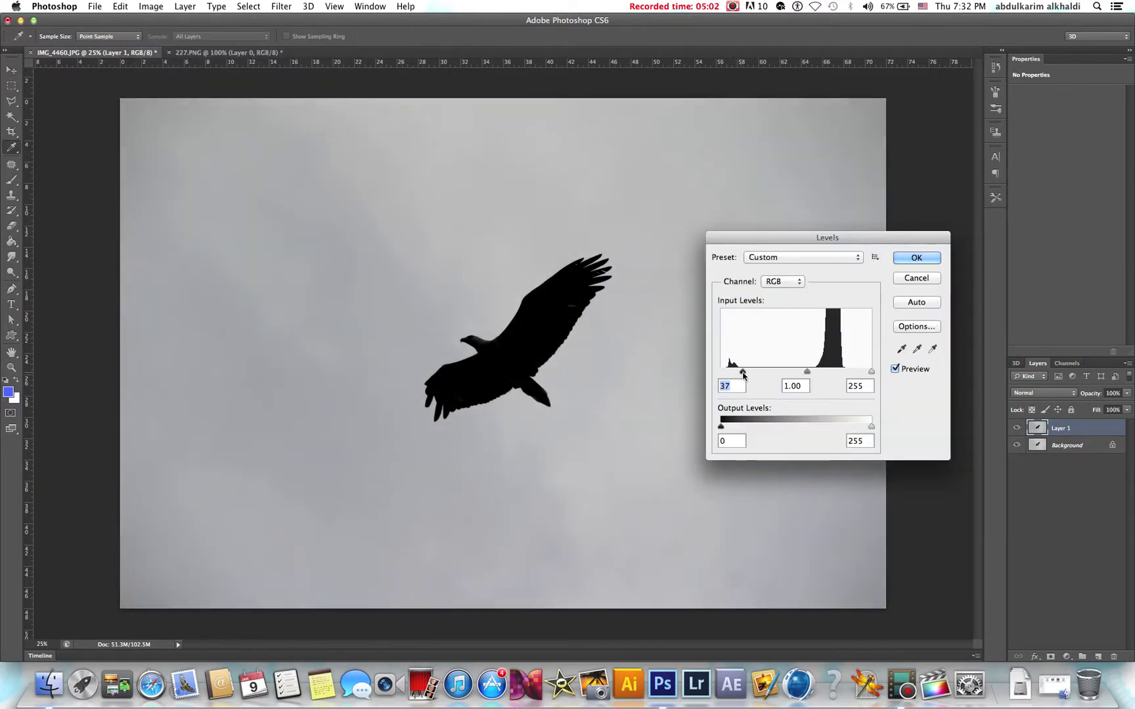
click(915, 257)
key(v)
- Trace the whole outline of the black bird with the Magnetic Lasso, starting at the tail tip and closing the selection there
key(super+equal)
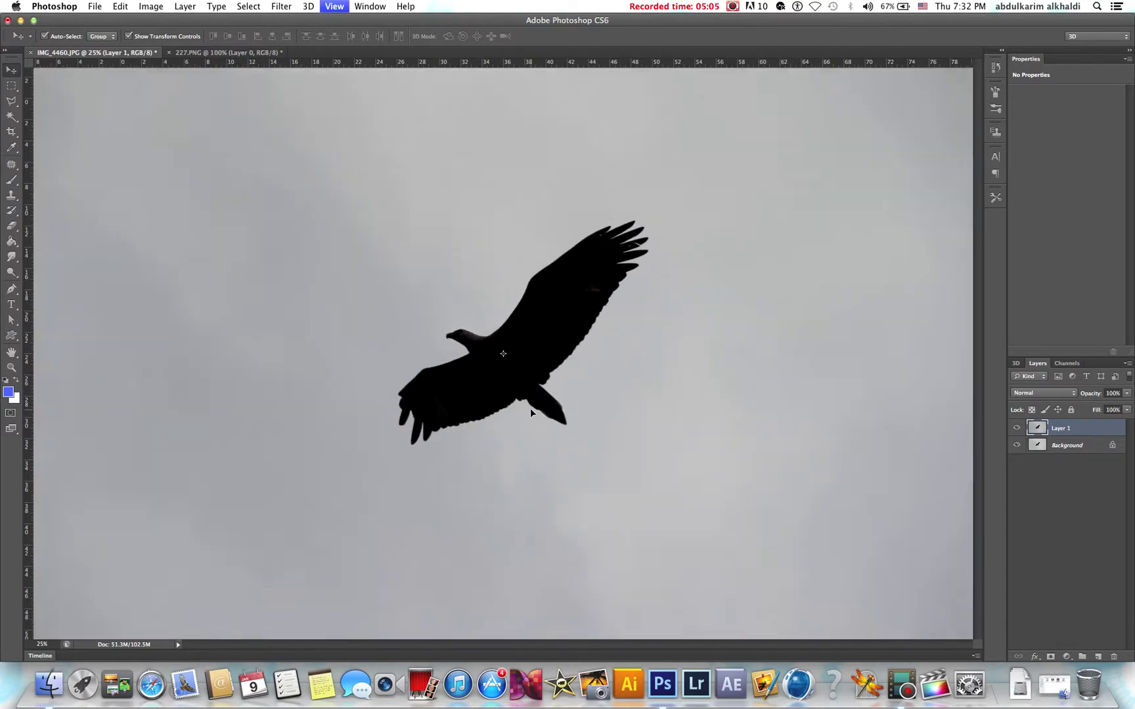
key(super+equal)
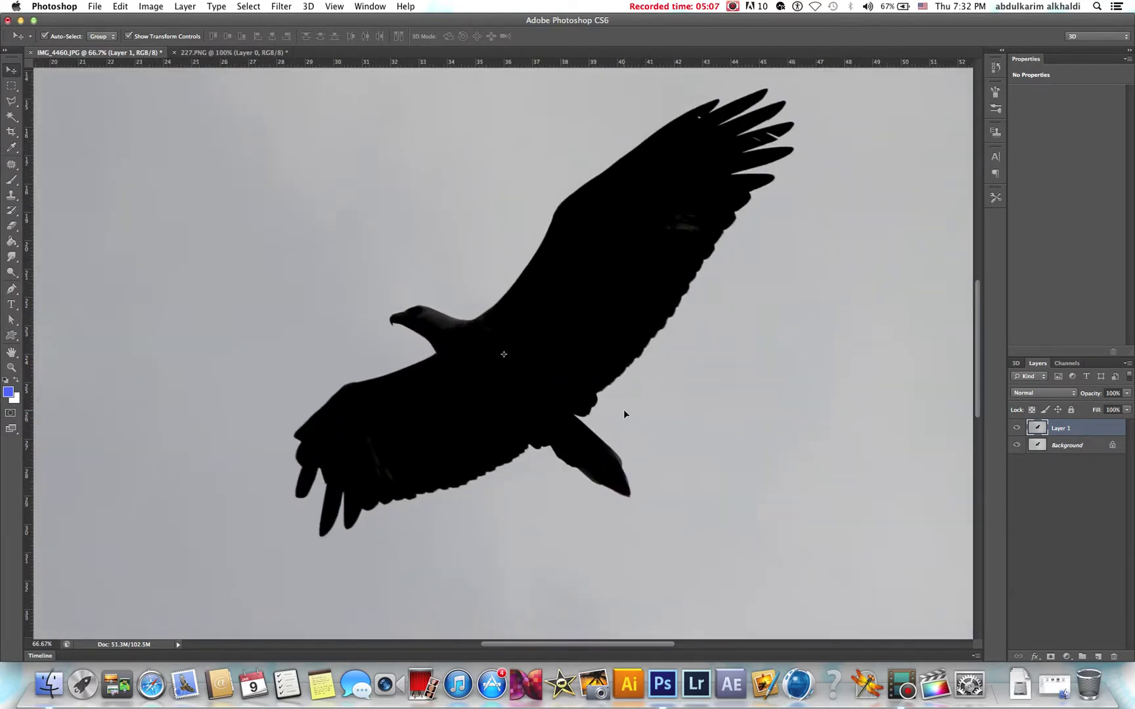
key(super+equal)
drag(584, 386, 574, 397)
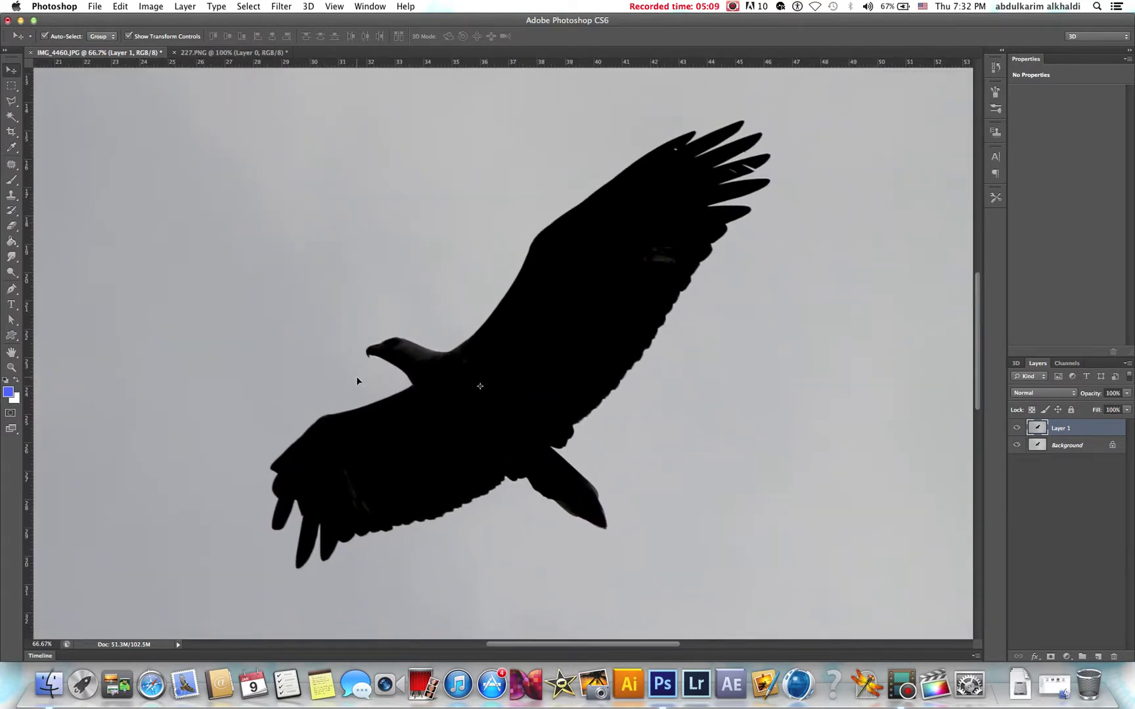
drag(12, 101, 57, 125)
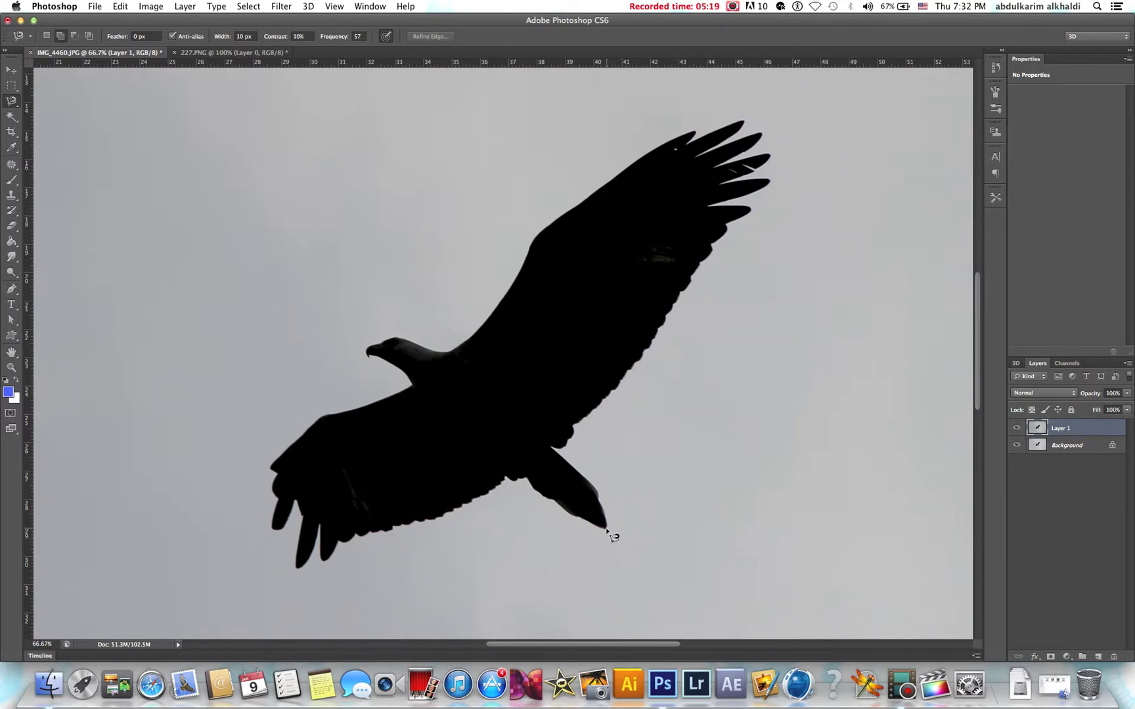
click(606, 528)
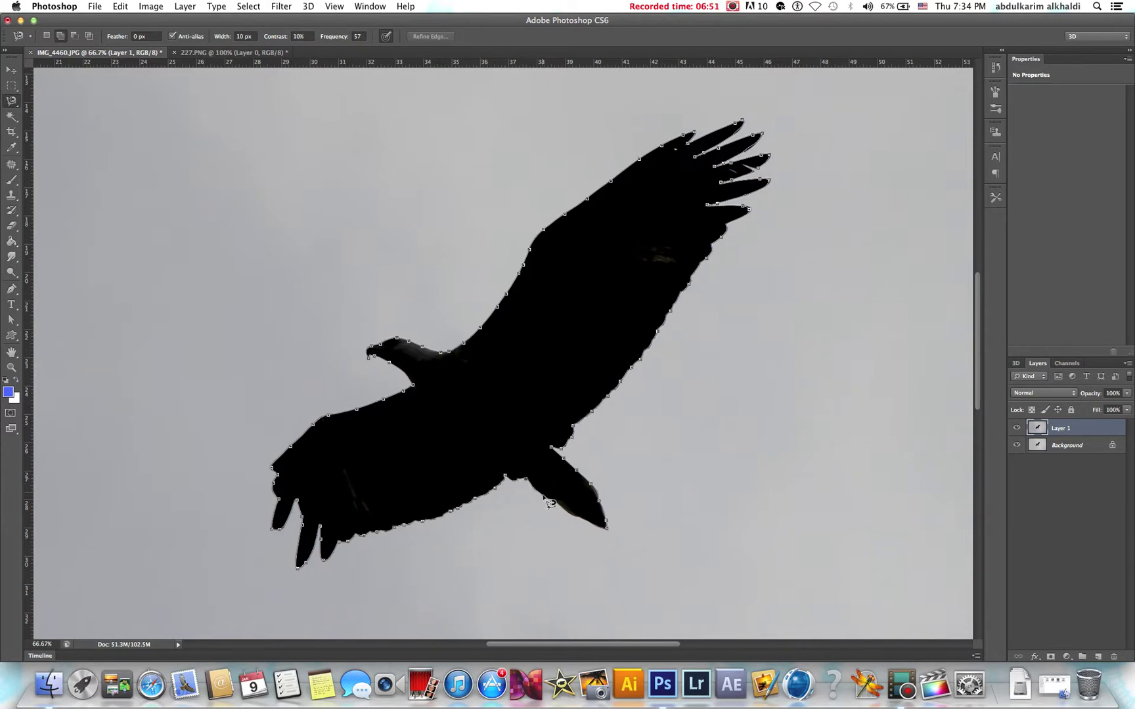
drag(581, 523, 614, 540)
click(607, 533)
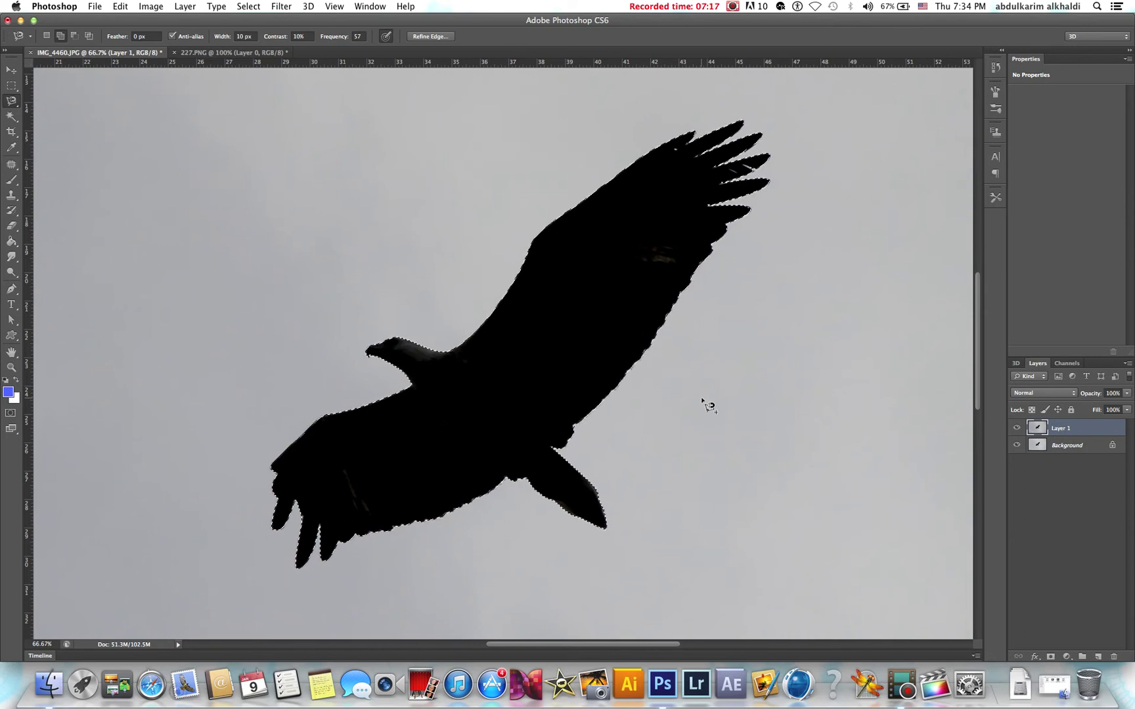
- Invert the bird selection, delete the sky from Layer 1 and deselect, checking the silhouette with the Background briefly hidden
key(super+0)
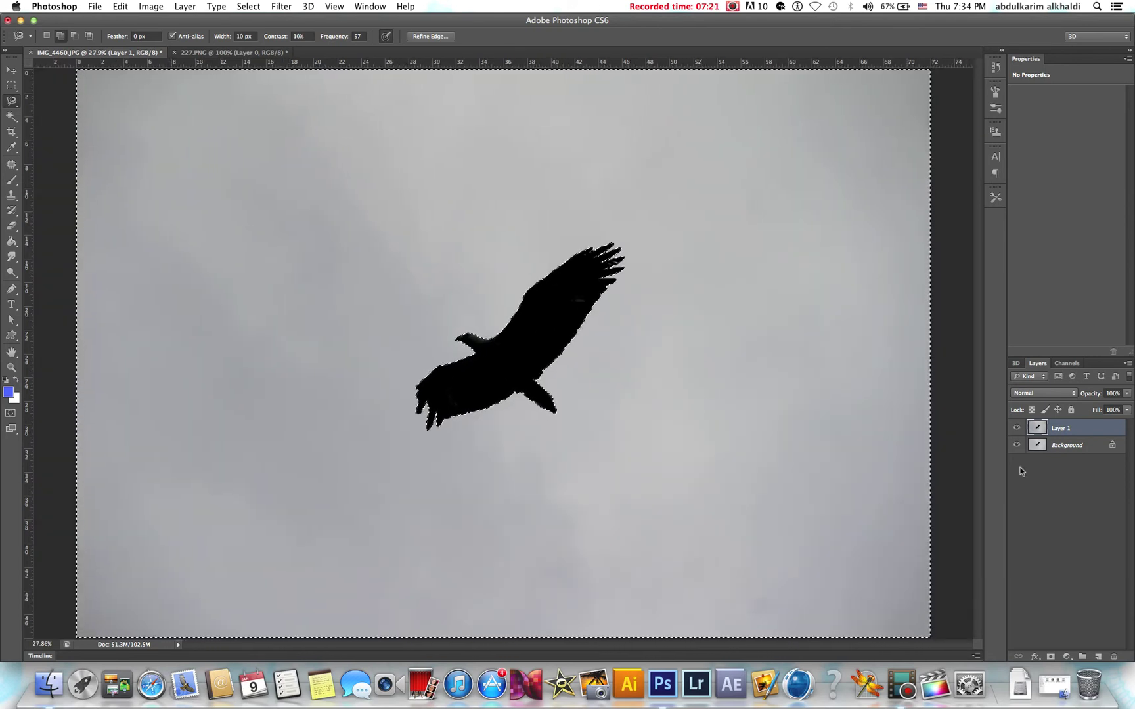
key(Delete)
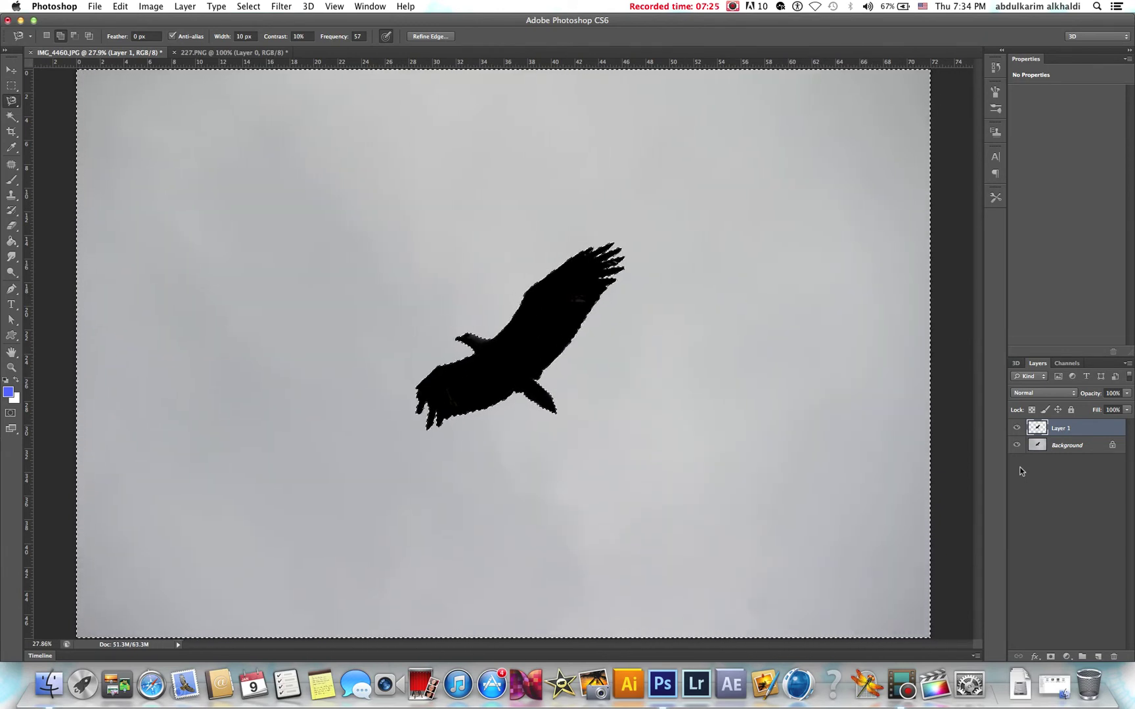
key(super+d)
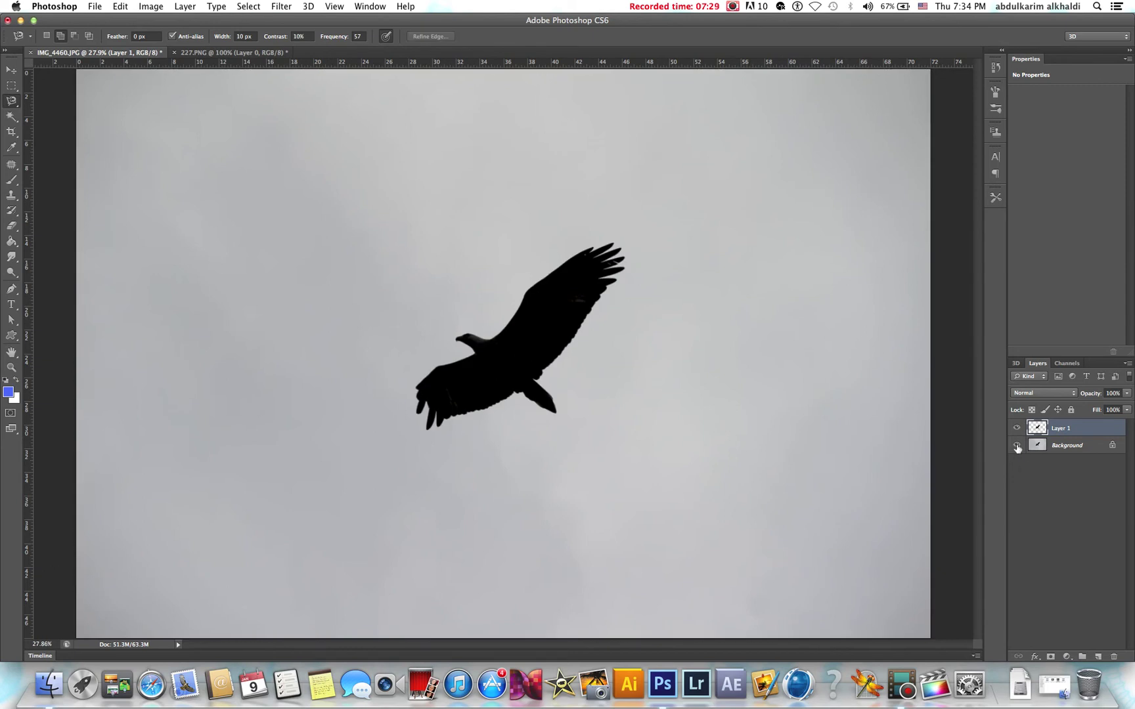
click(1016, 446)
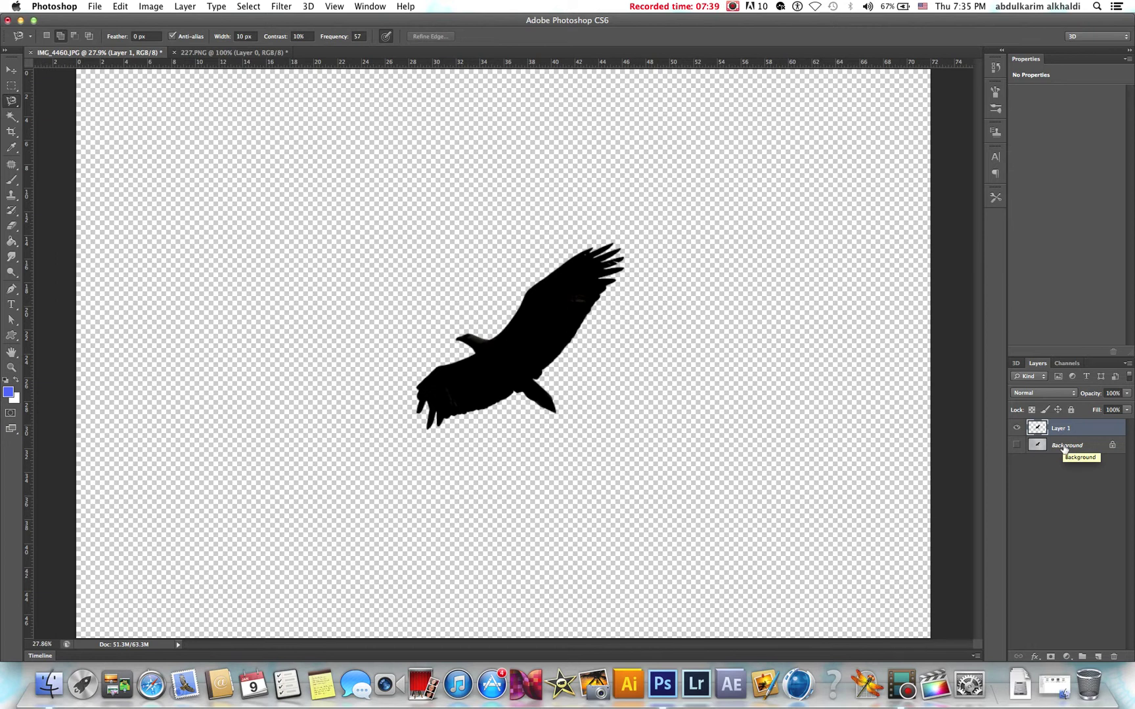
click(1017, 446)
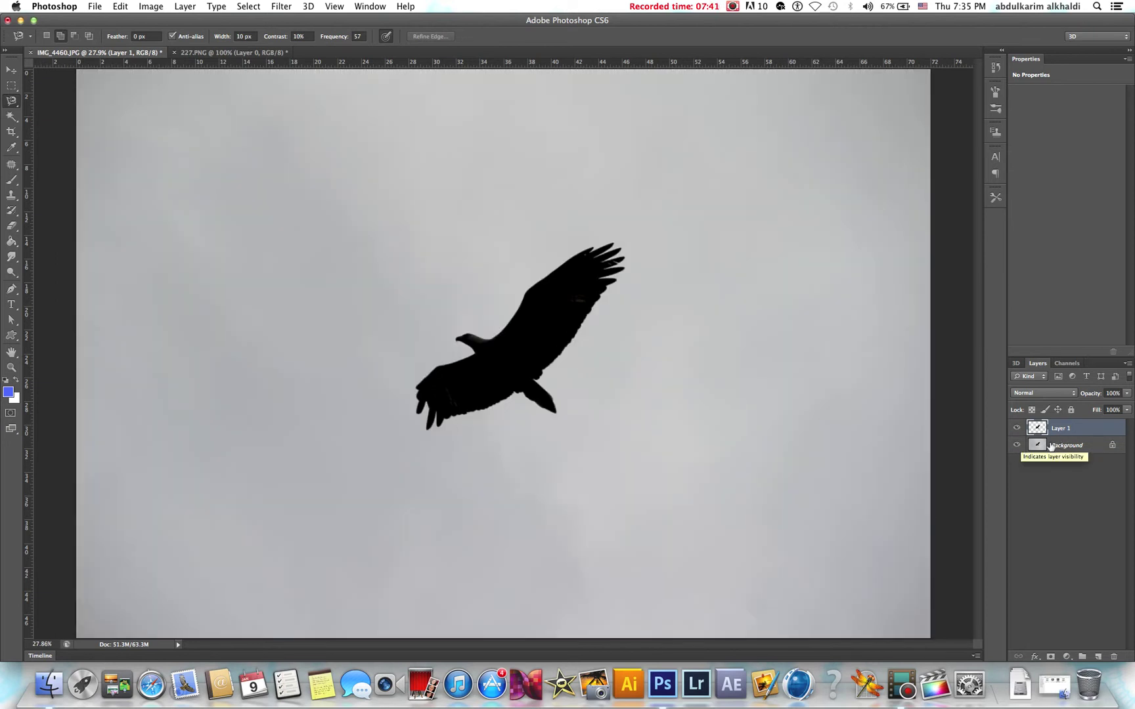
- Duplicate the Background layer, place the copy above Layer 1 and clip it to the silhouette
click(1044, 446)
key(super+j)
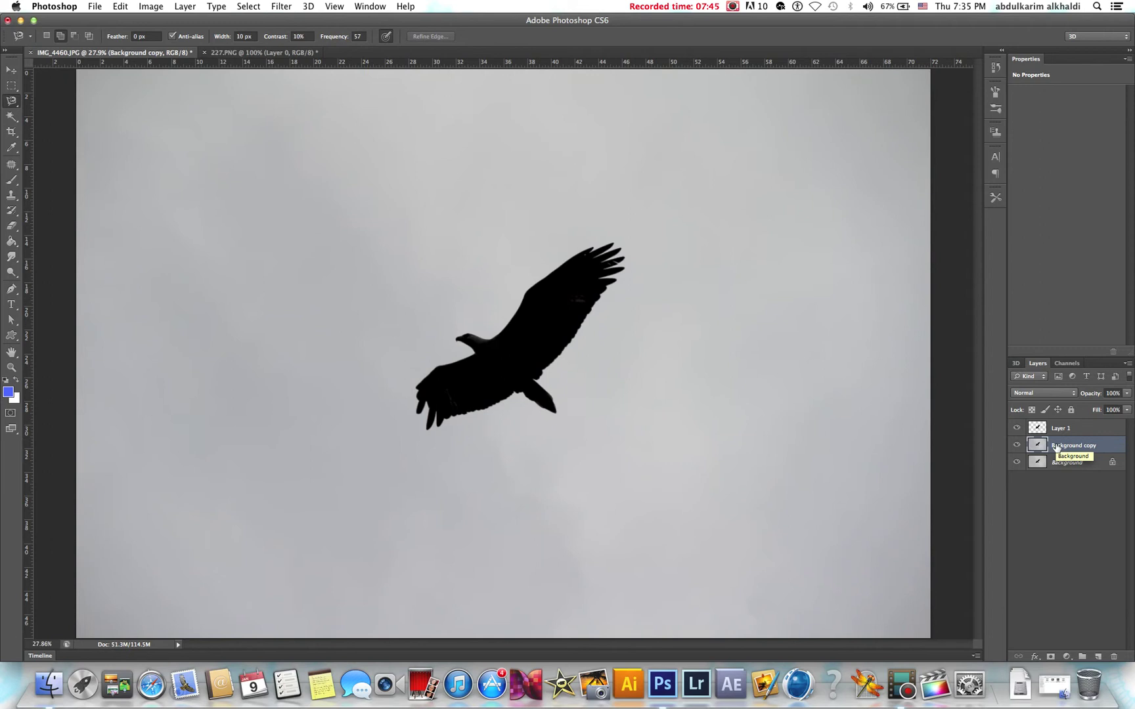
key(super+bracketright)
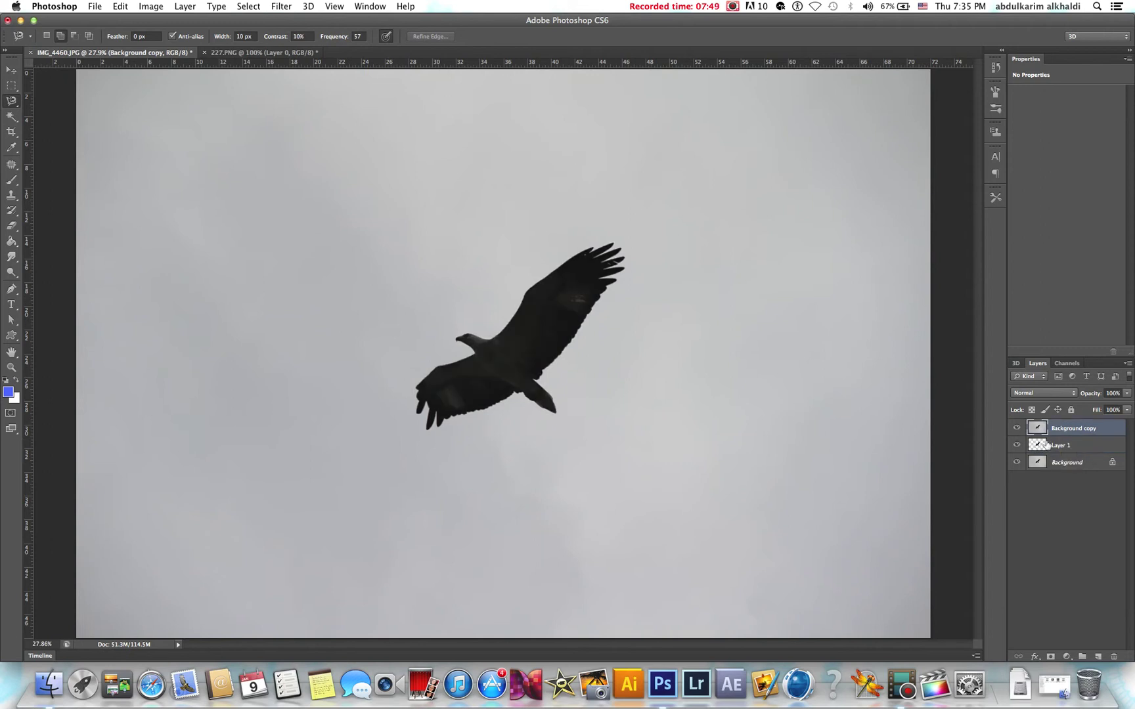
click(1065, 445)
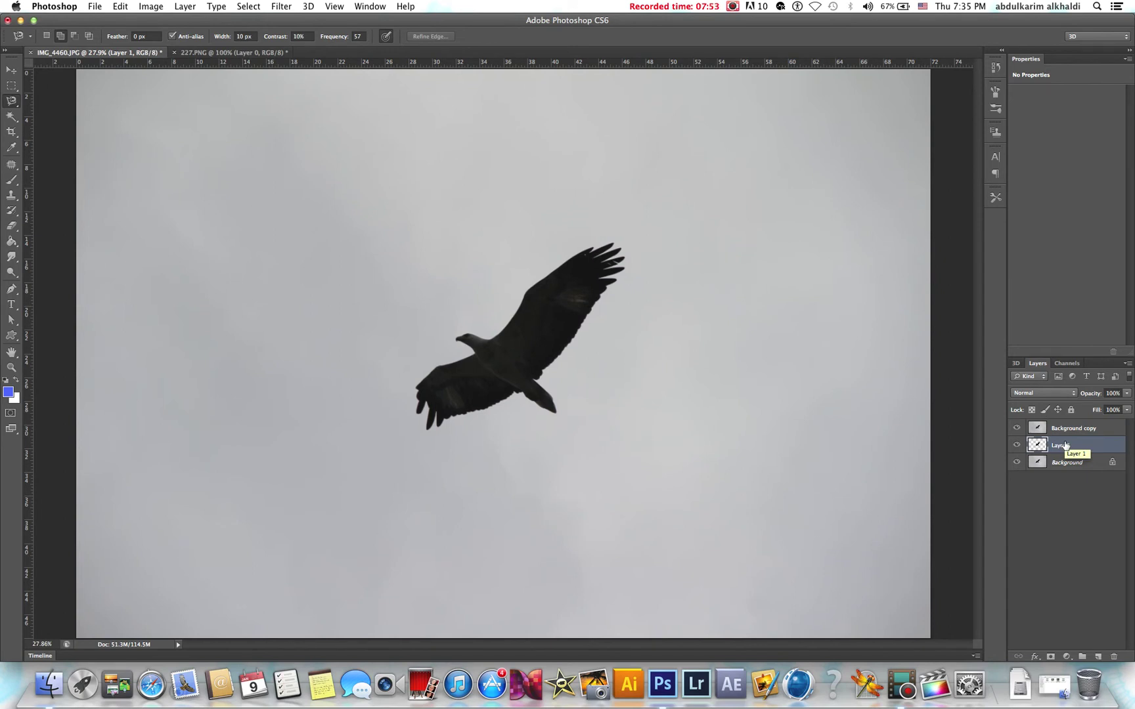
drag(1065, 445, 1068, 434)
alt+click(1067, 433)
- Merge the clipped Background copy with Layer 1 and hide the original Background
click(1077, 433)
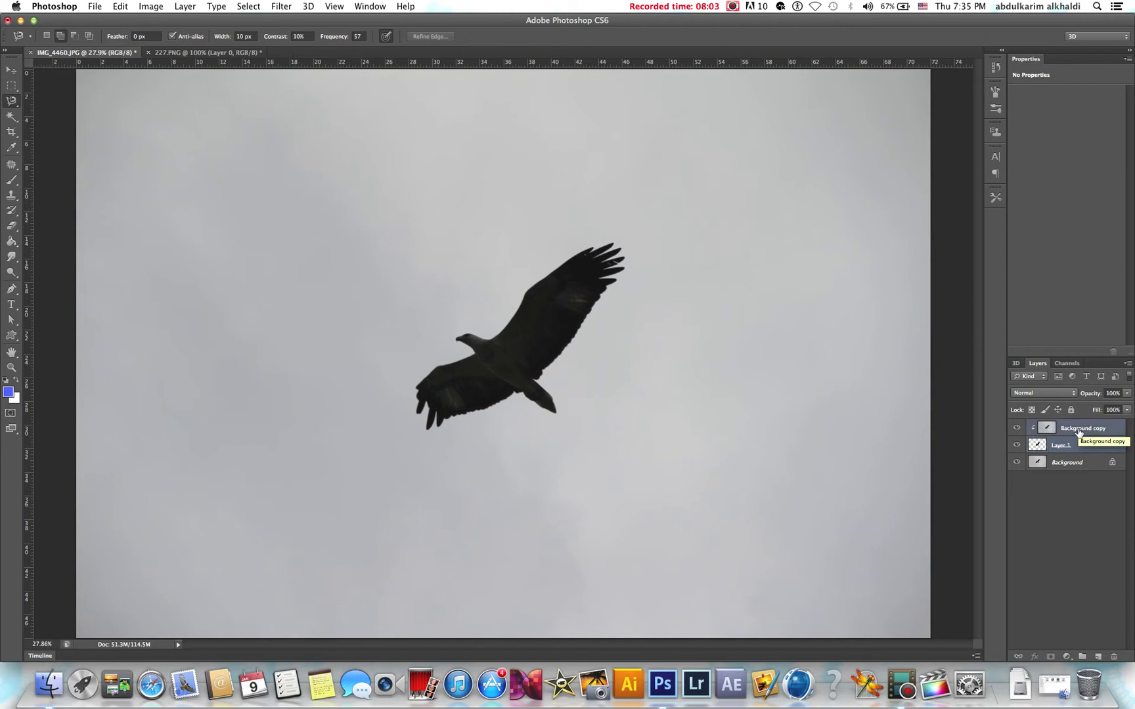
key(ctrl+e)
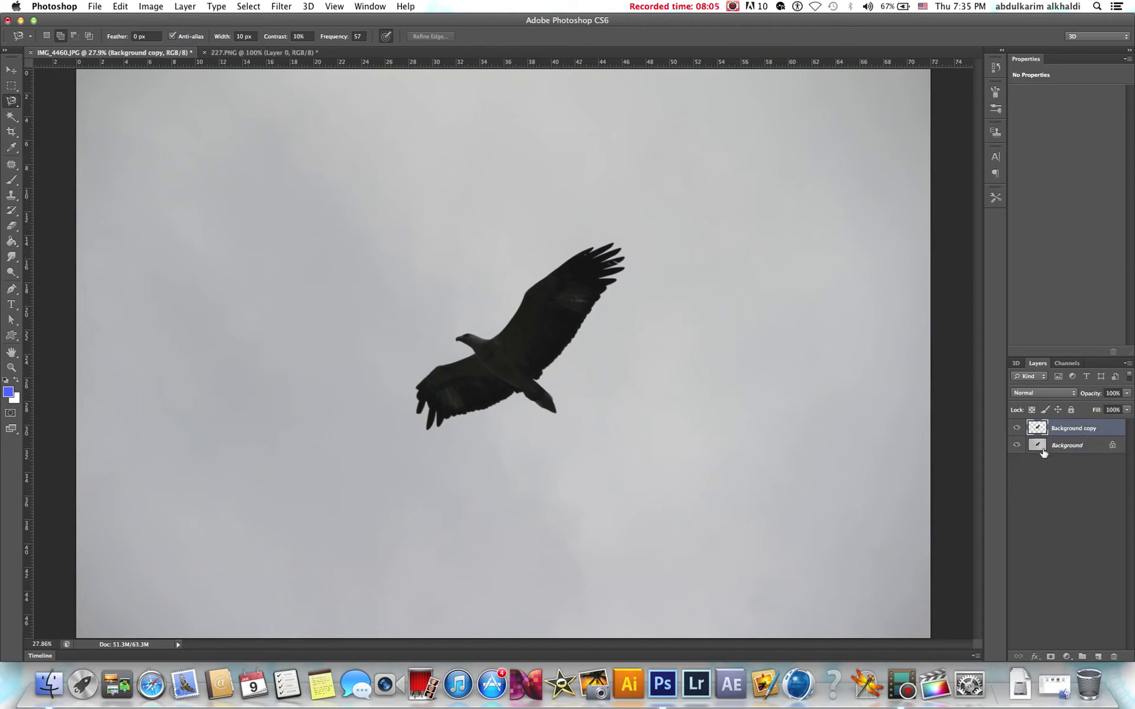
click(1017, 445)
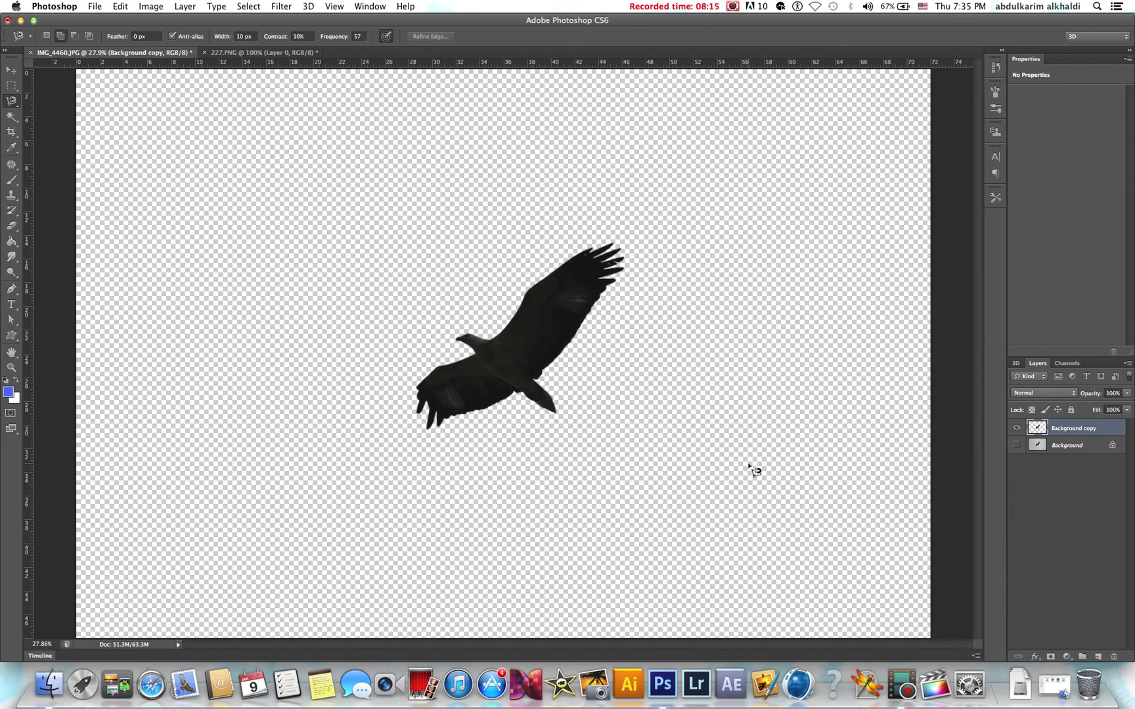
key(super+0)
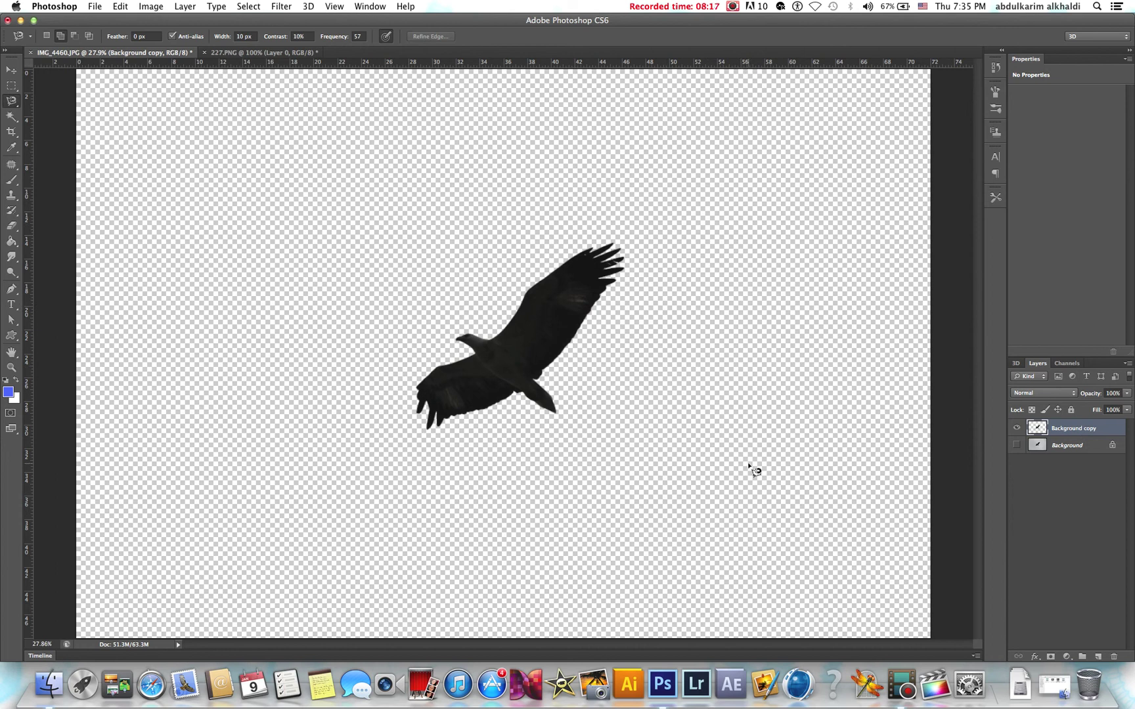